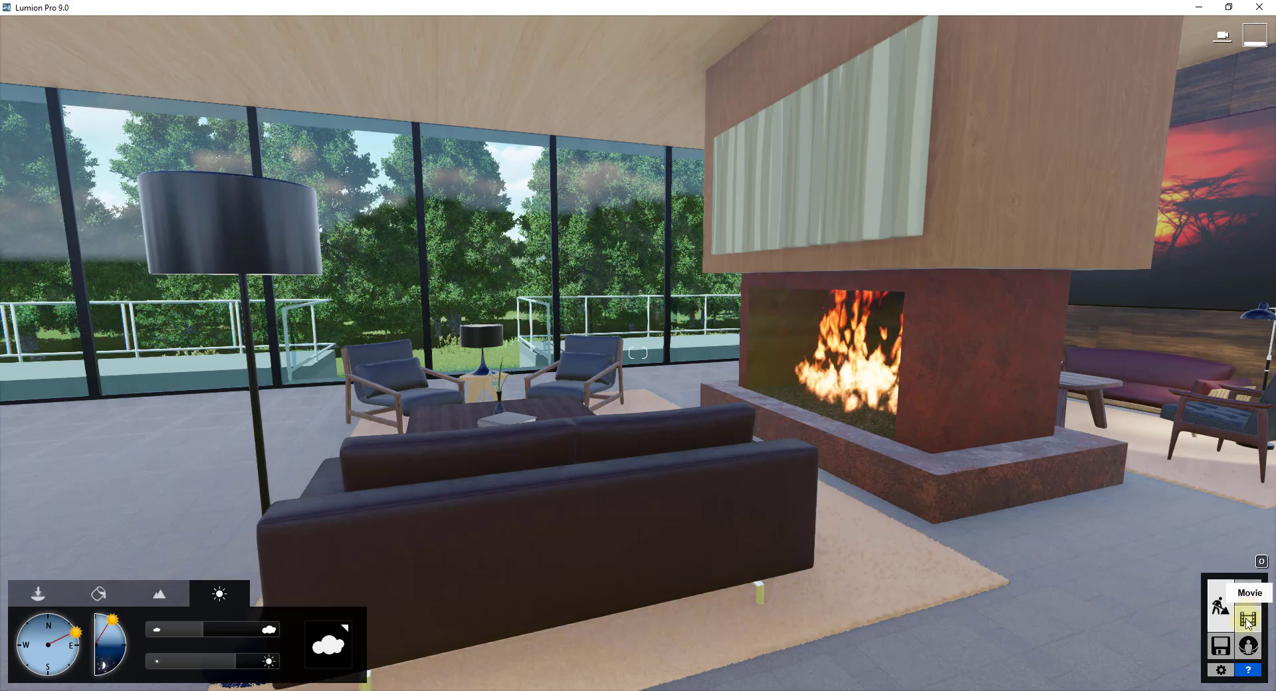
- Switch to Movie mode, delete the third clip and start recording a new clip in its slot
{"action": "left_click", "coordinate": [1248, 620]}
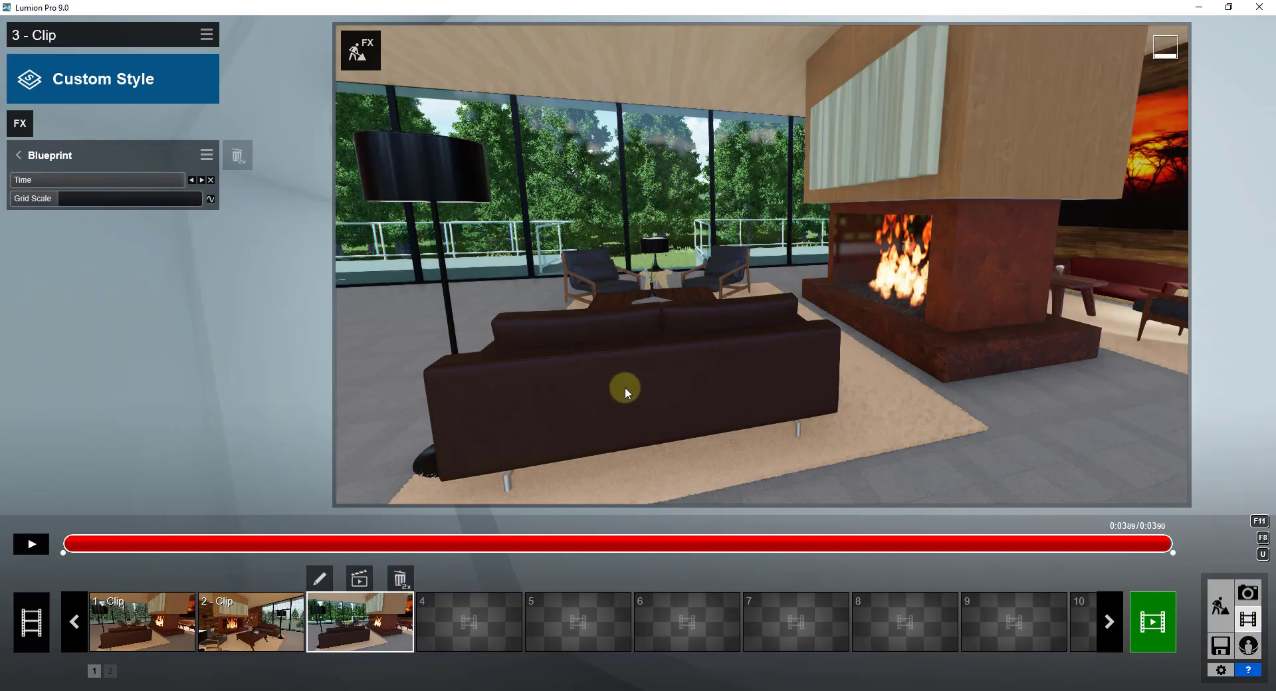
{"action": "double_click", "coordinate": [400, 578]}
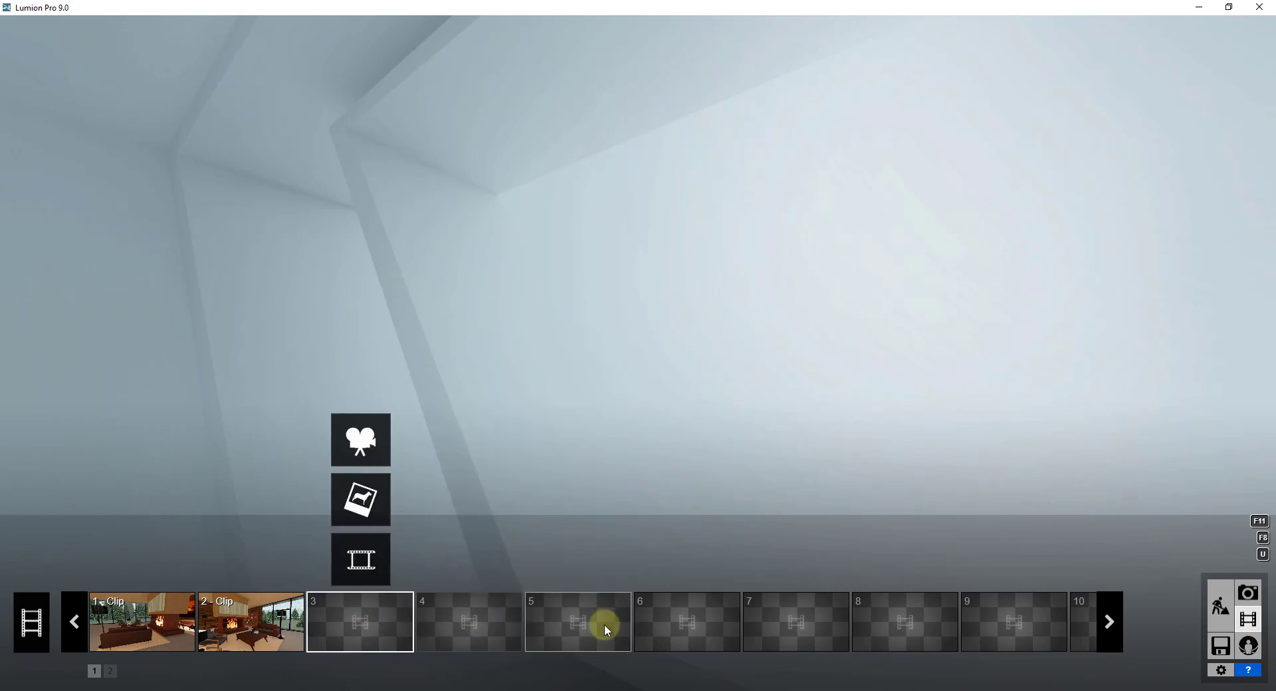
{"action": "left_click", "coordinate": [363, 442]}
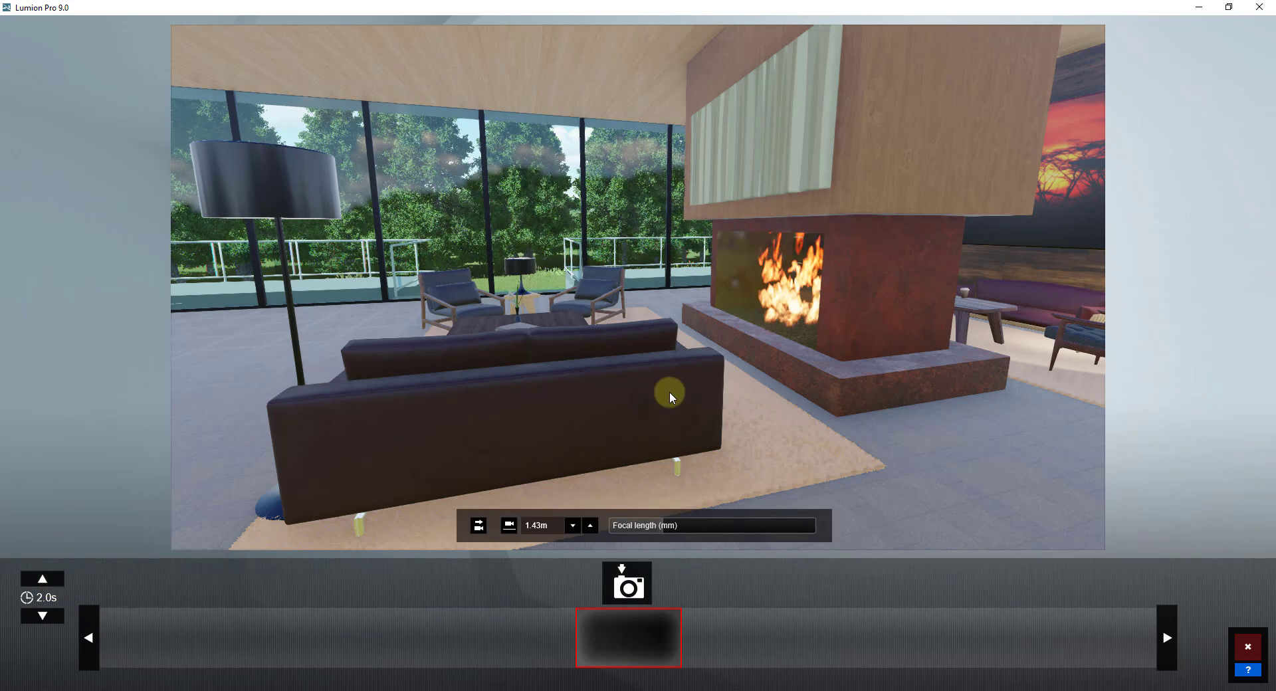
- Set the new clip's duration to 4.0 seconds
{"action": "left_click", "coordinate": [43, 581]}
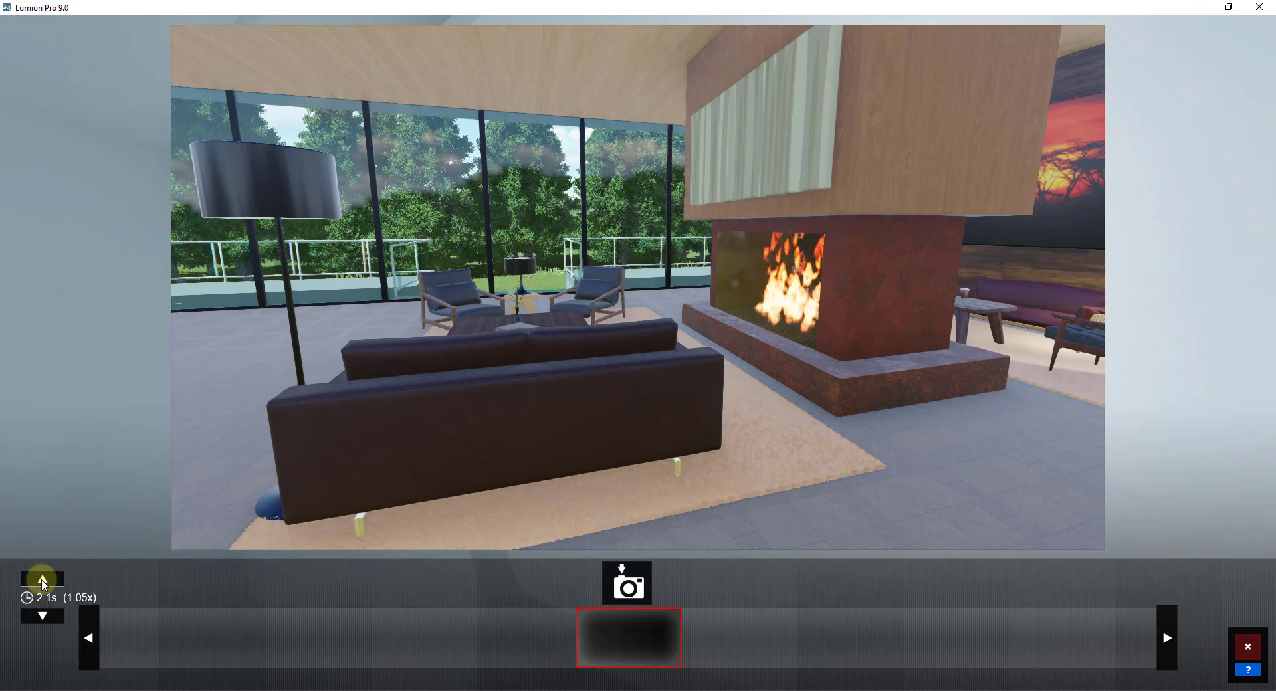
{"action": "left_click", "coordinate": [43, 581]}
{"action": "left_click", "coordinate": [42, 581]}
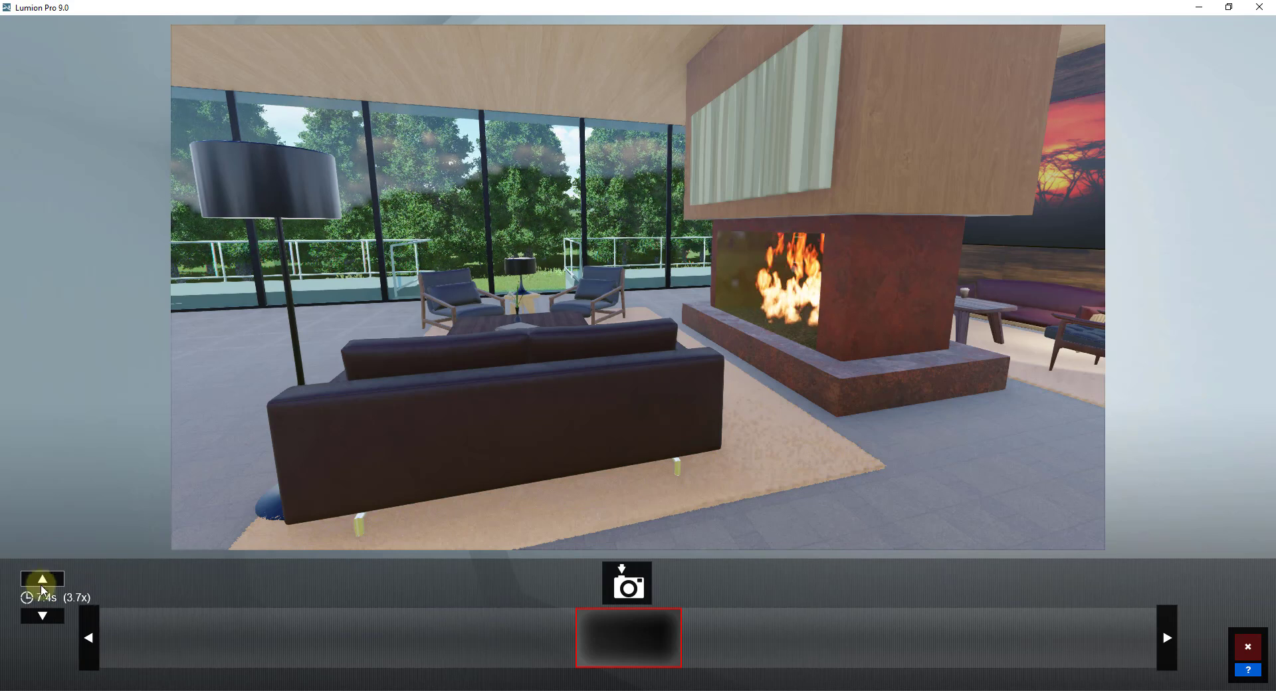
{"action": "left_click", "coordinate": [42, 618]}
{"action": "left_click", "coordinate": [42, 618]}
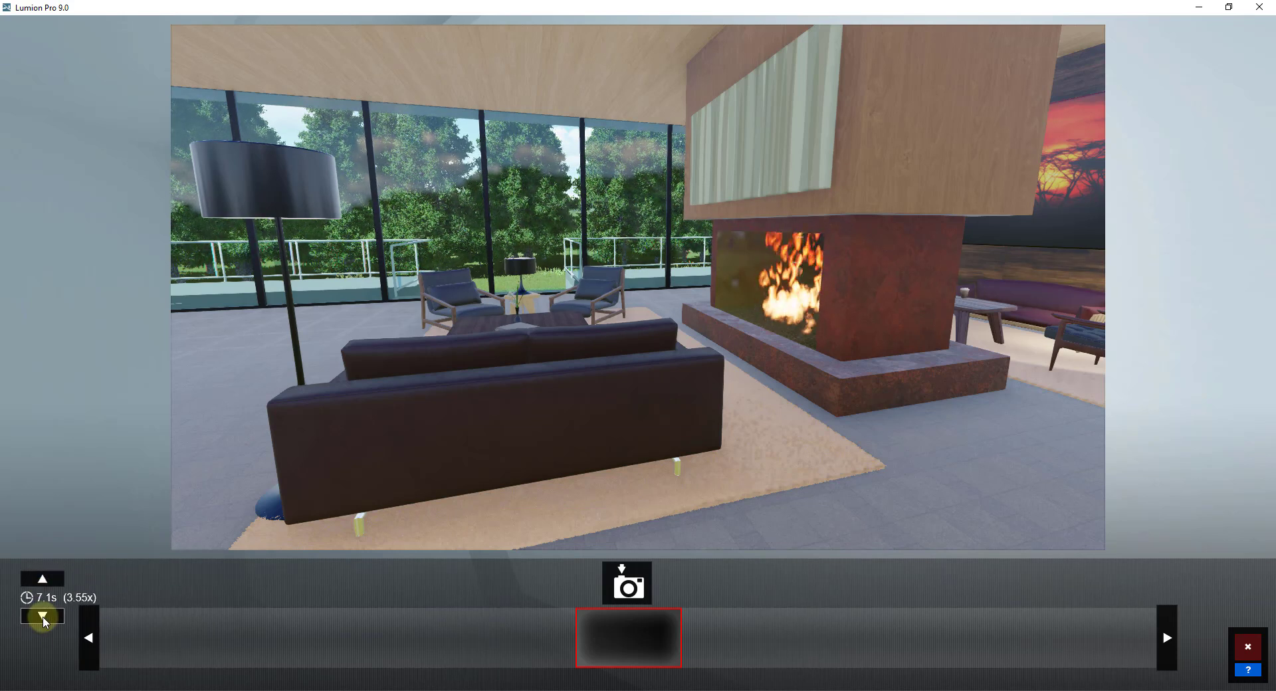
{"action": "left_click", "coordinate": [44, 579]}
{"action": "left_click", "coordinate": [44, 579]}
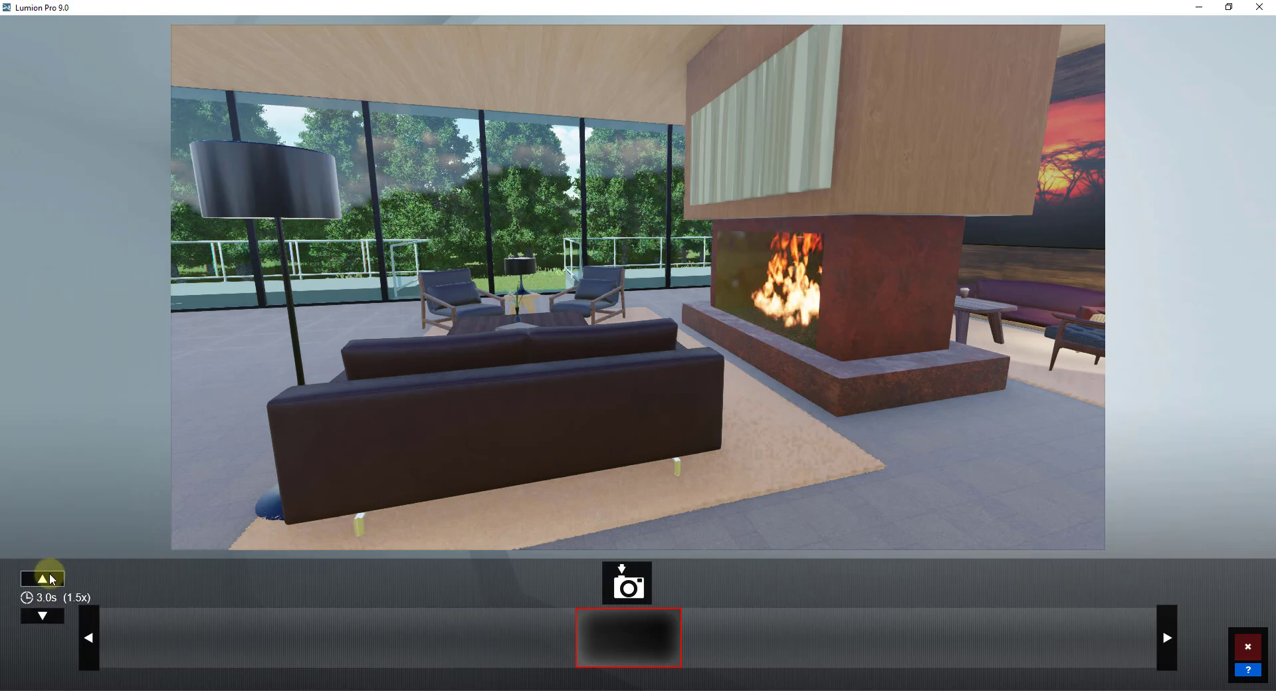
{"action": "left_click", "coordinate": [44, 579]}
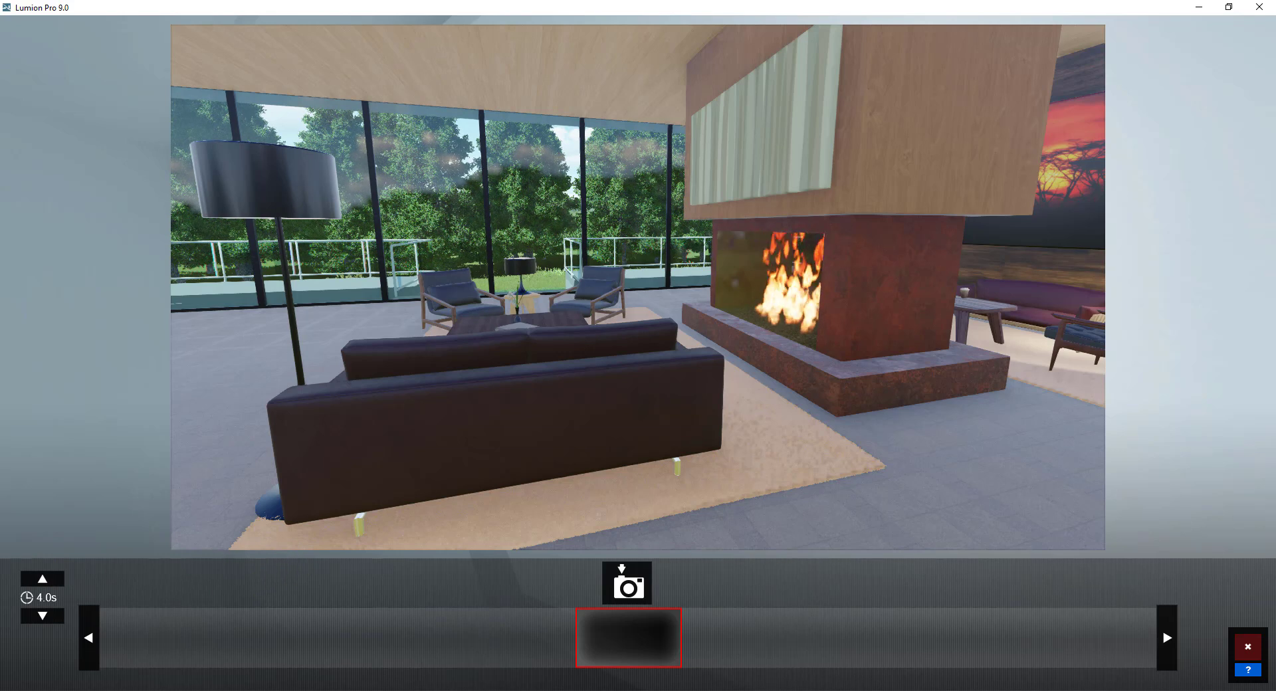
- Capture the view behind the sofa toward the fireplace as the first photo and preview the clip
{"action": "mouse_move", "coordinate": [725, 306]}
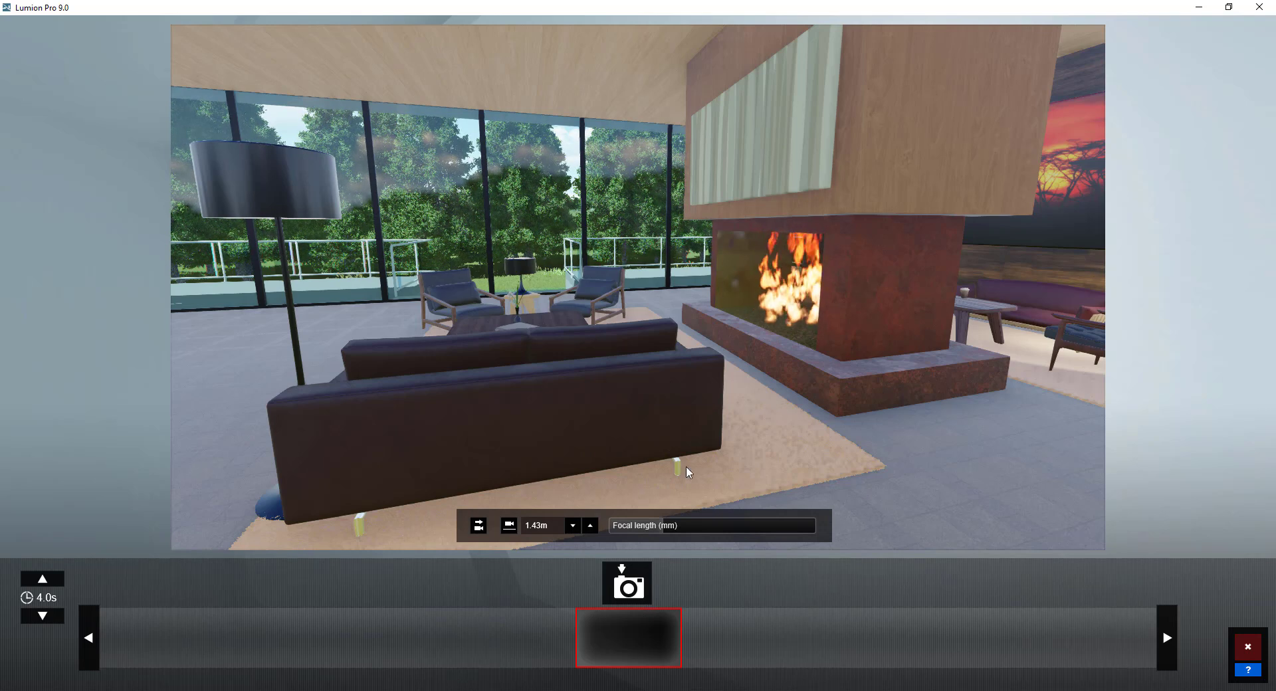
{"action": "left_click", "coordinate": [629, 589]}
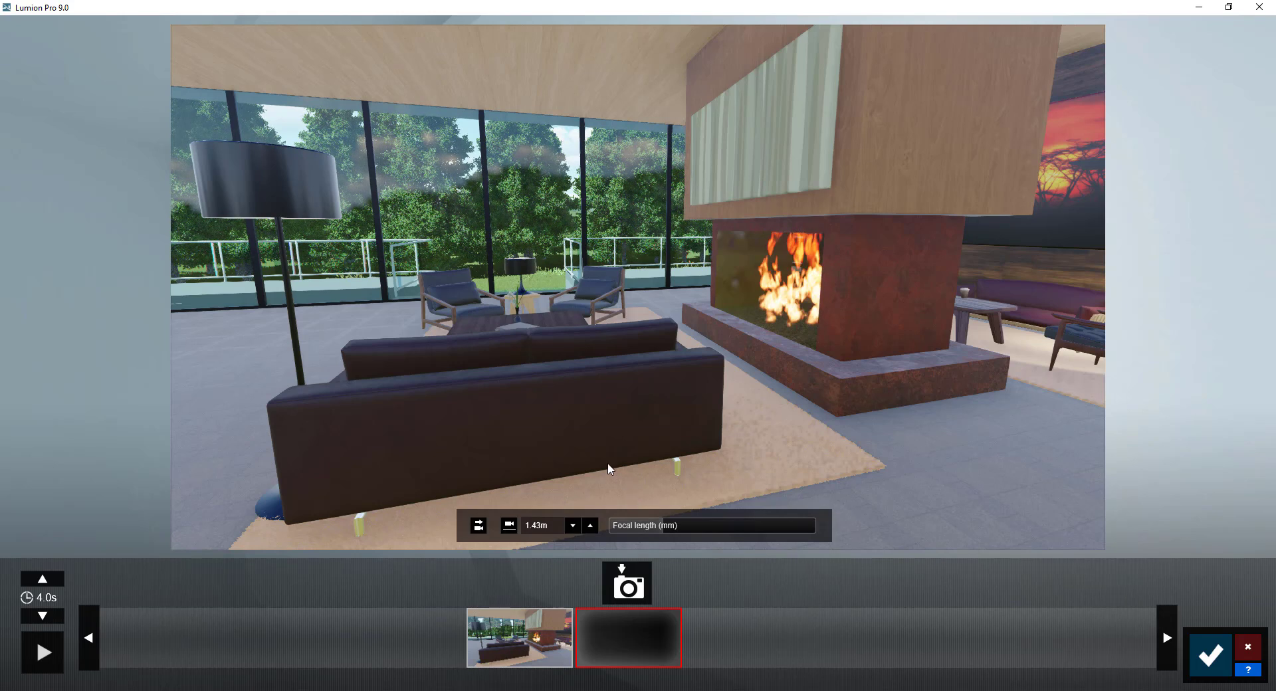
{"action": "mouse_move", "coordinate": [635, 474]}
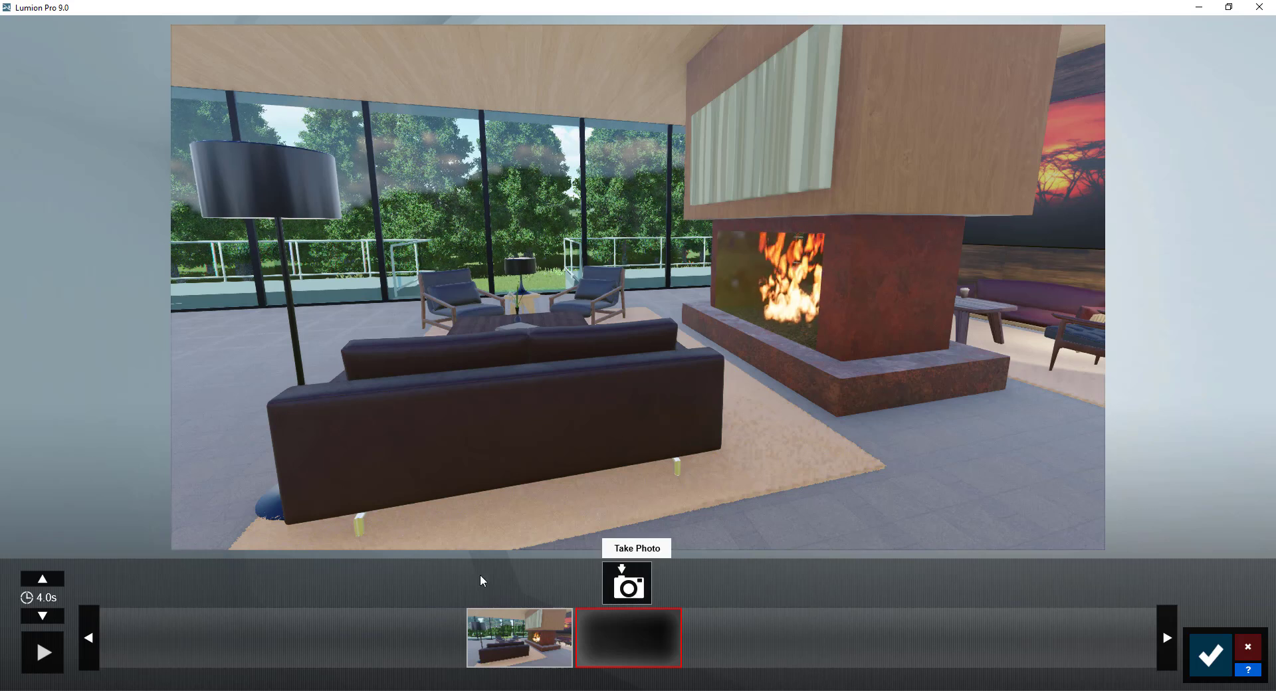
{"action": "left_click", "coordinate": [46, 654]}
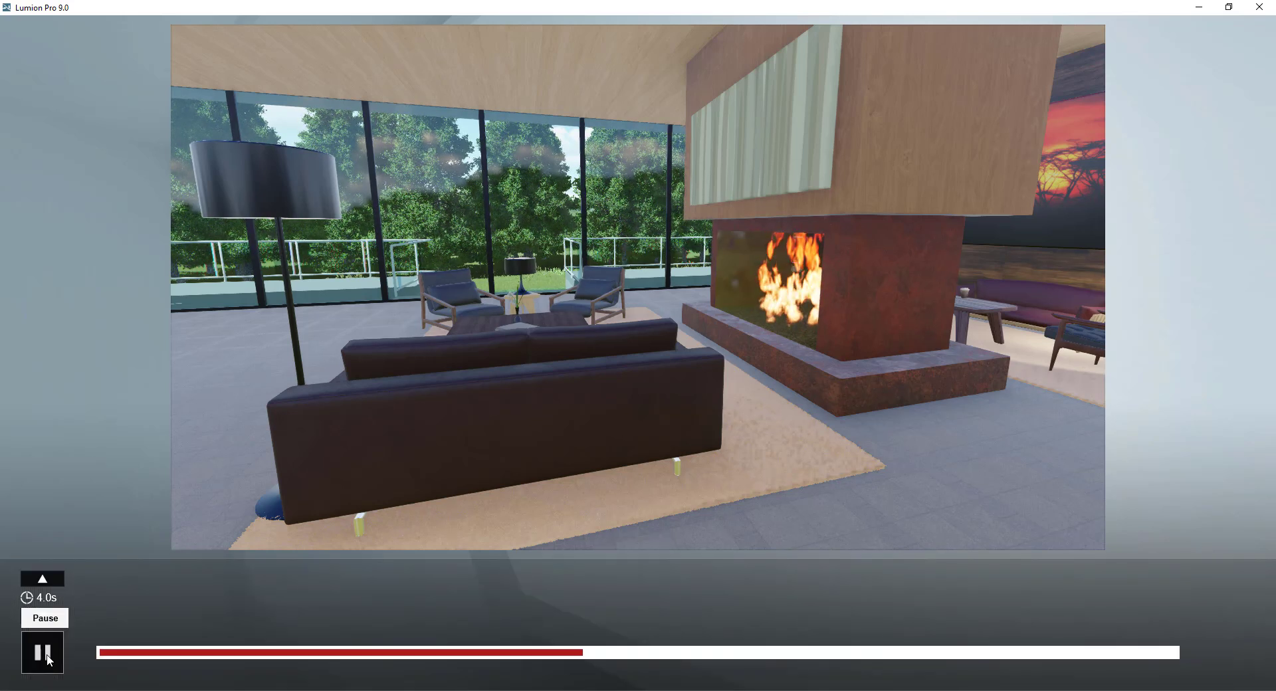
{"action": "left_click", "coordinate": [46, 654]}
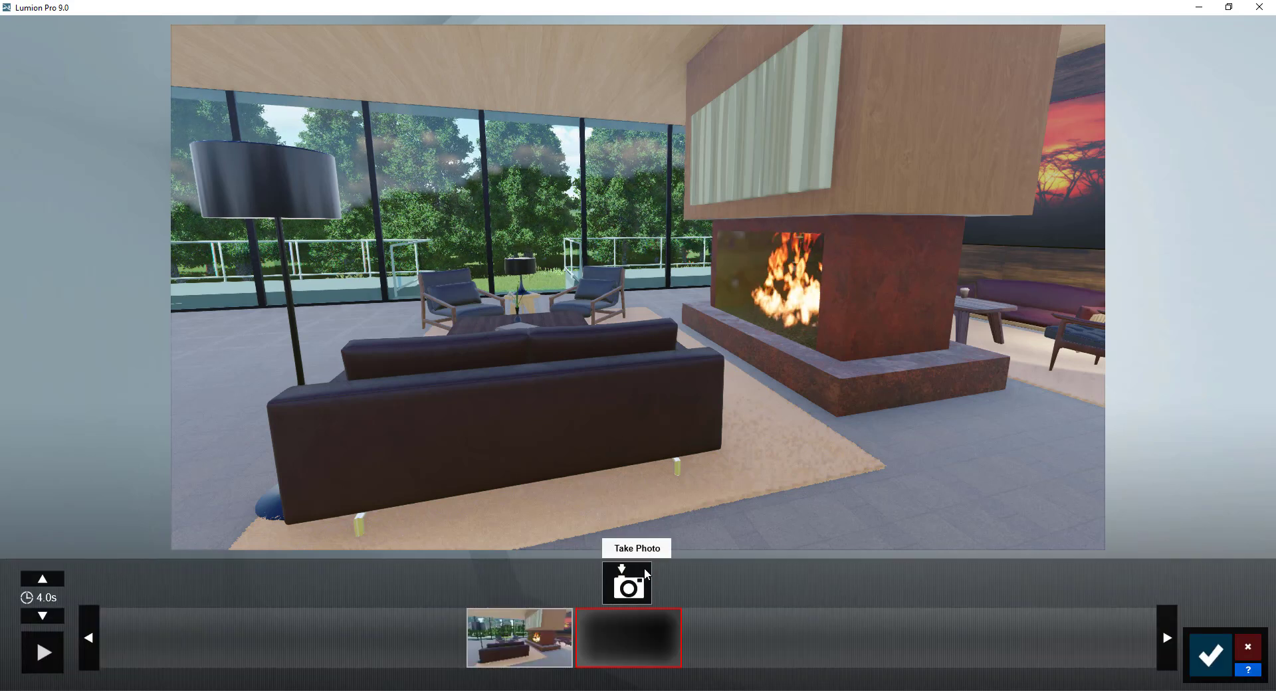
- Try holding the still view longer with a second identical photo, and discard that photo
{"action": "left_click", "coordinate": [627, 583]}
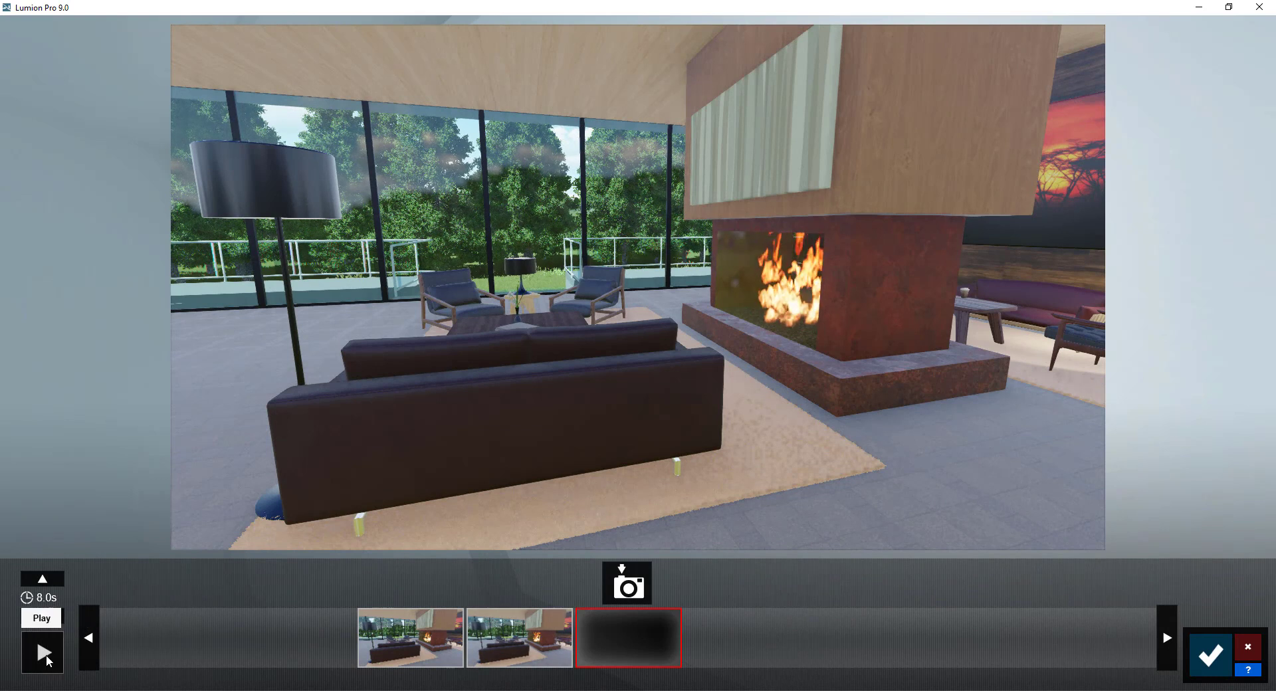
{"action": "left_click", "coordinate": [45, 656]}
{"action": "left_click", "coordinate": [42, 653]}
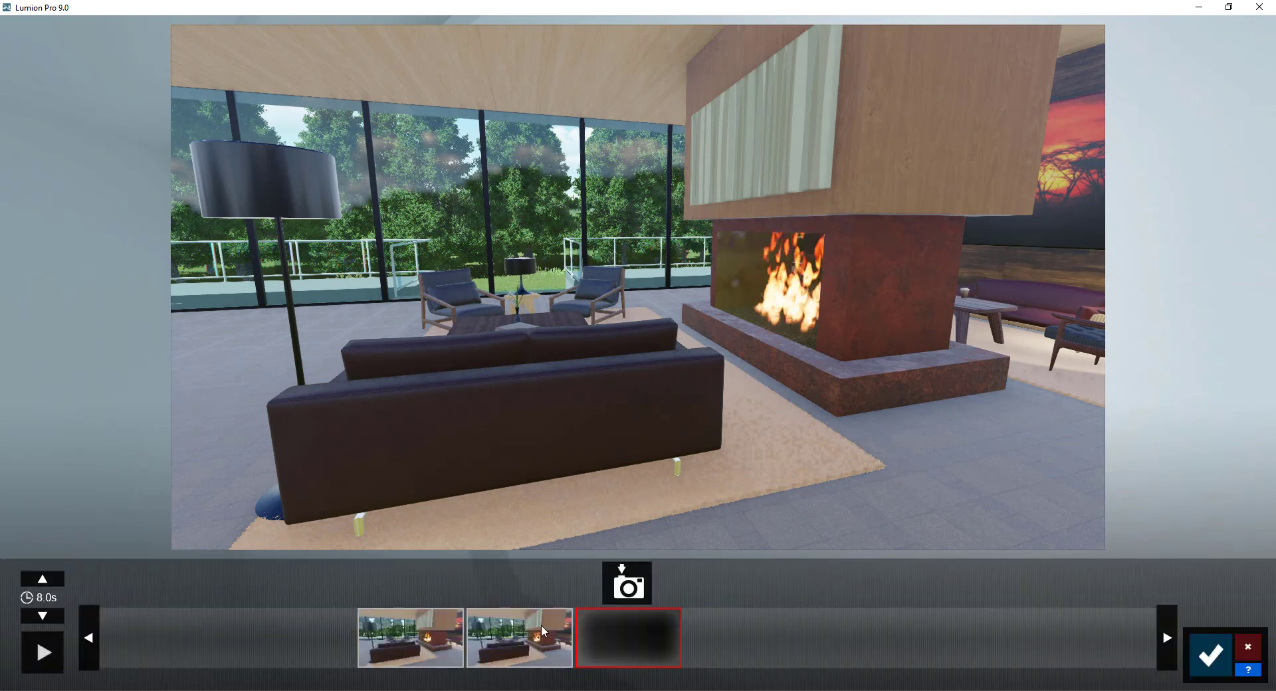
{"action": "left_click", "coordinate": [595, 600]}
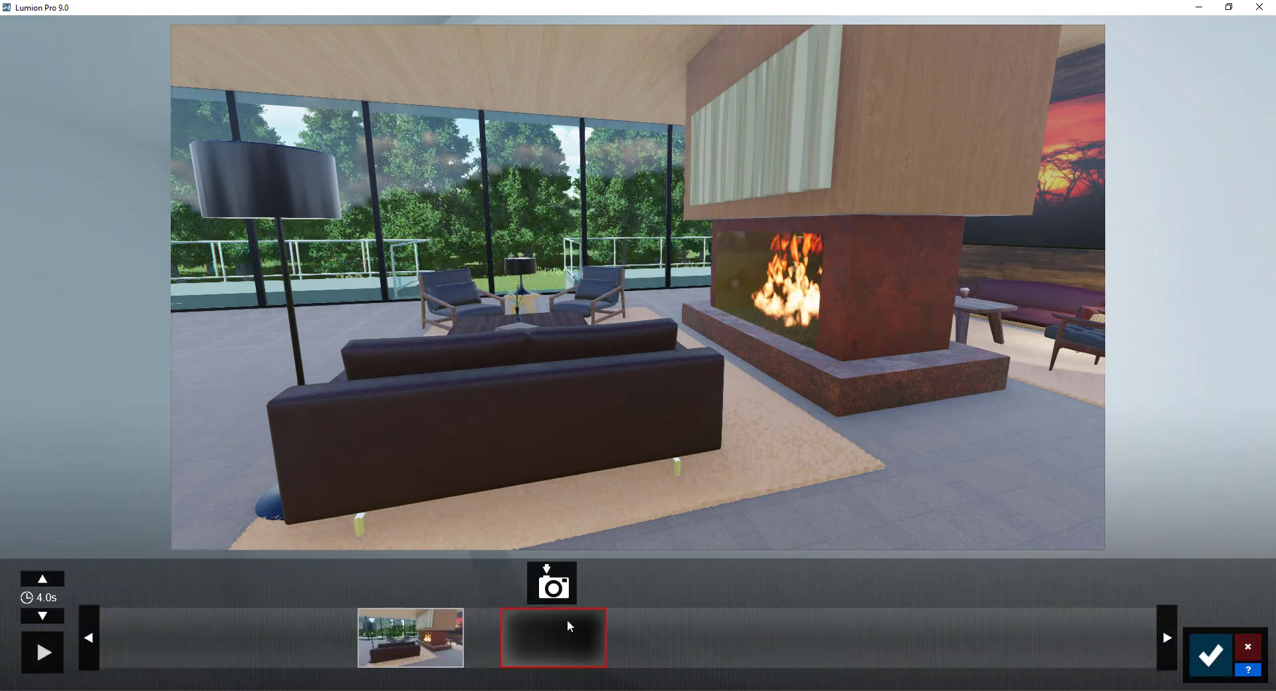
- Try a camera move to a second photo facing the fireplace from behind the armchairs, and discard that photo
{"action": "right_click_drag", "start_coordinate": [627, 479], "coordinate": [1084, 473]}
{"action": "key", "text": "a"}
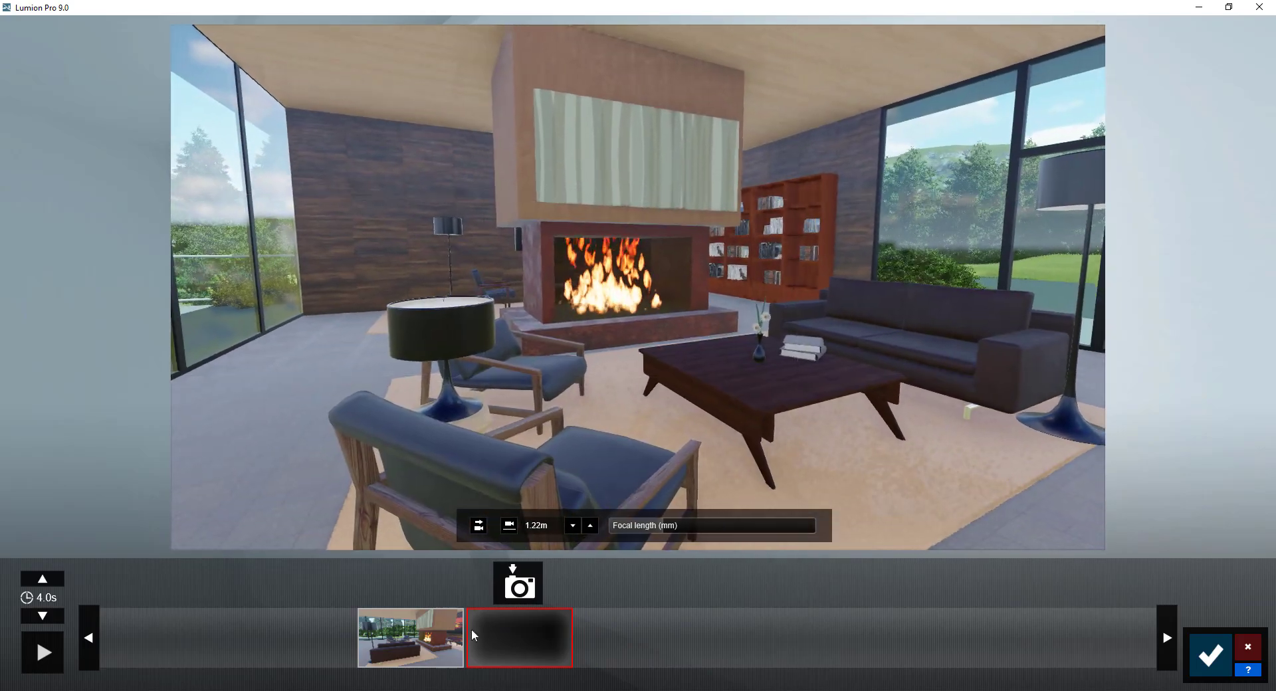
{"action": "left_click", "coordinate": [519, 582]}
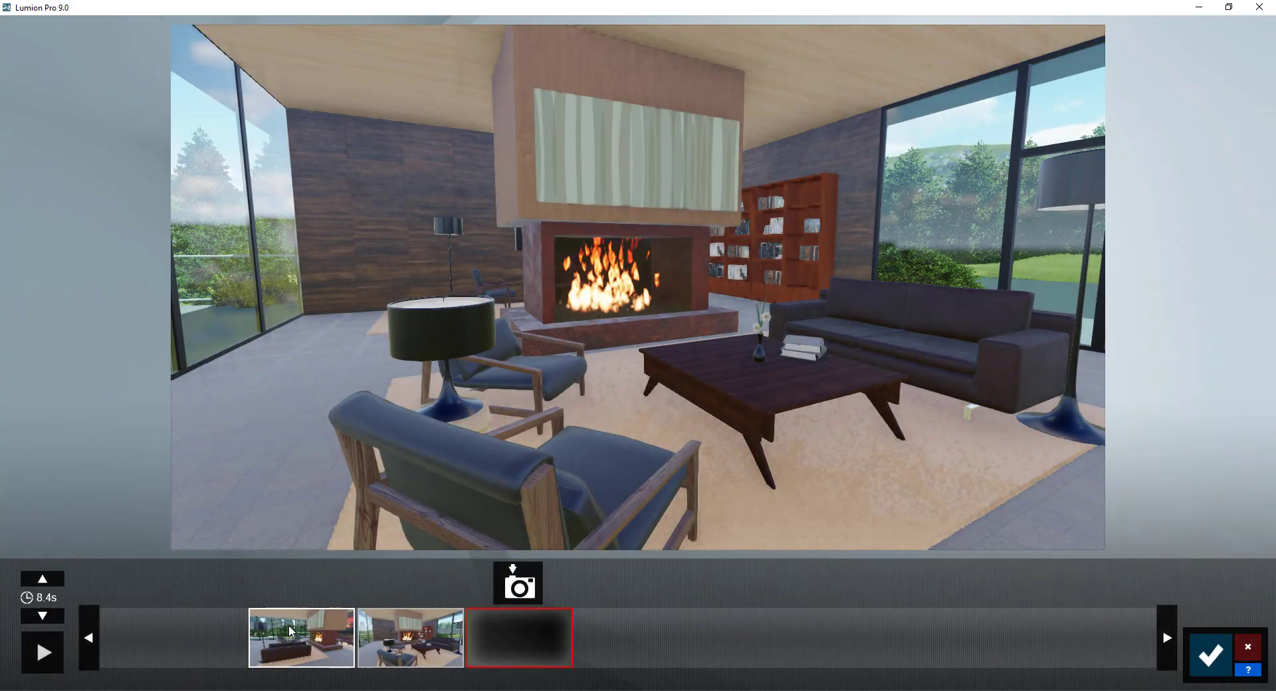
{"action": "left_click", "coordinate": [290, 630]}
{"action": "left_click", "coordinate": [42, 651]}
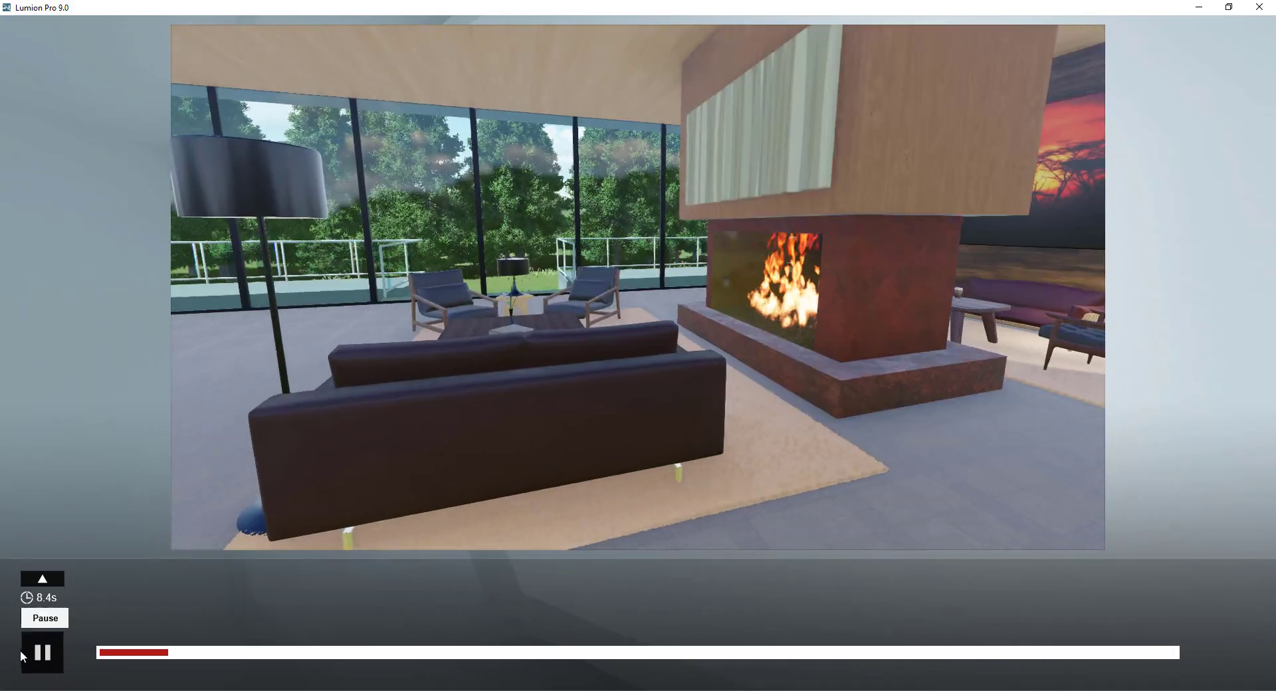
{"action": "left_click", "coordinate": [42, 653]}
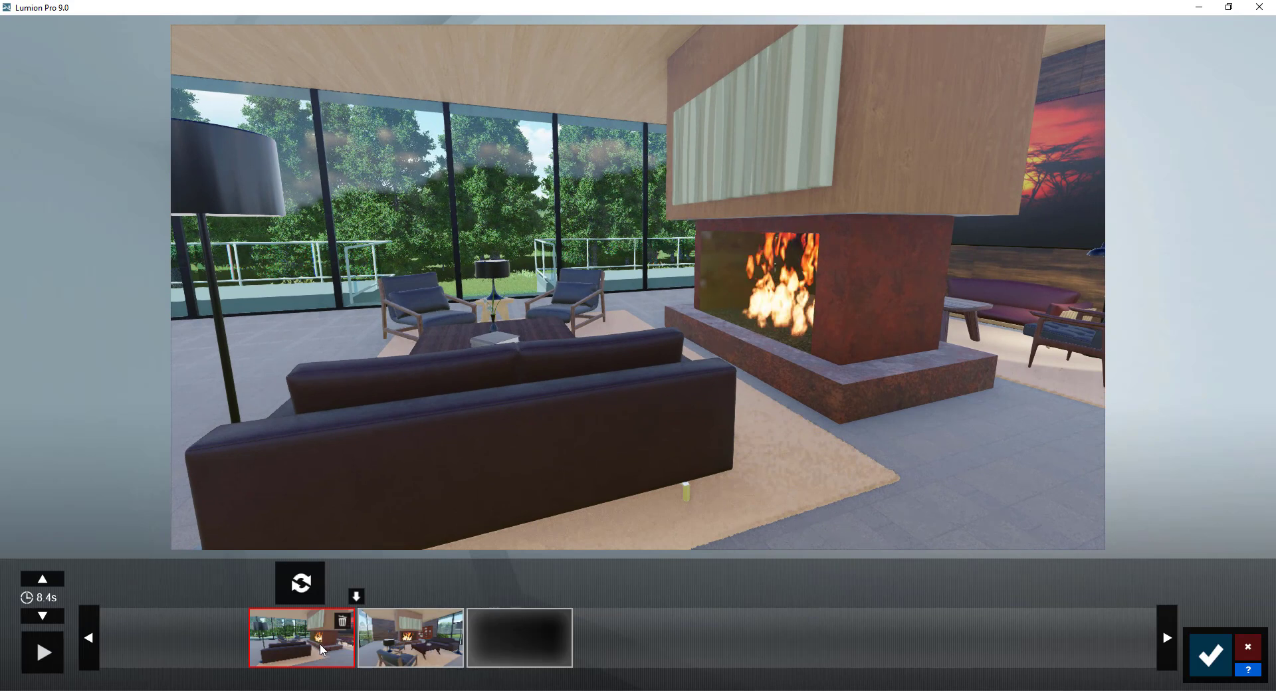
{"action": "left_click", "coordinate": [432, 635]}
{"action": "left_click", "coordinate": [451, 623]}
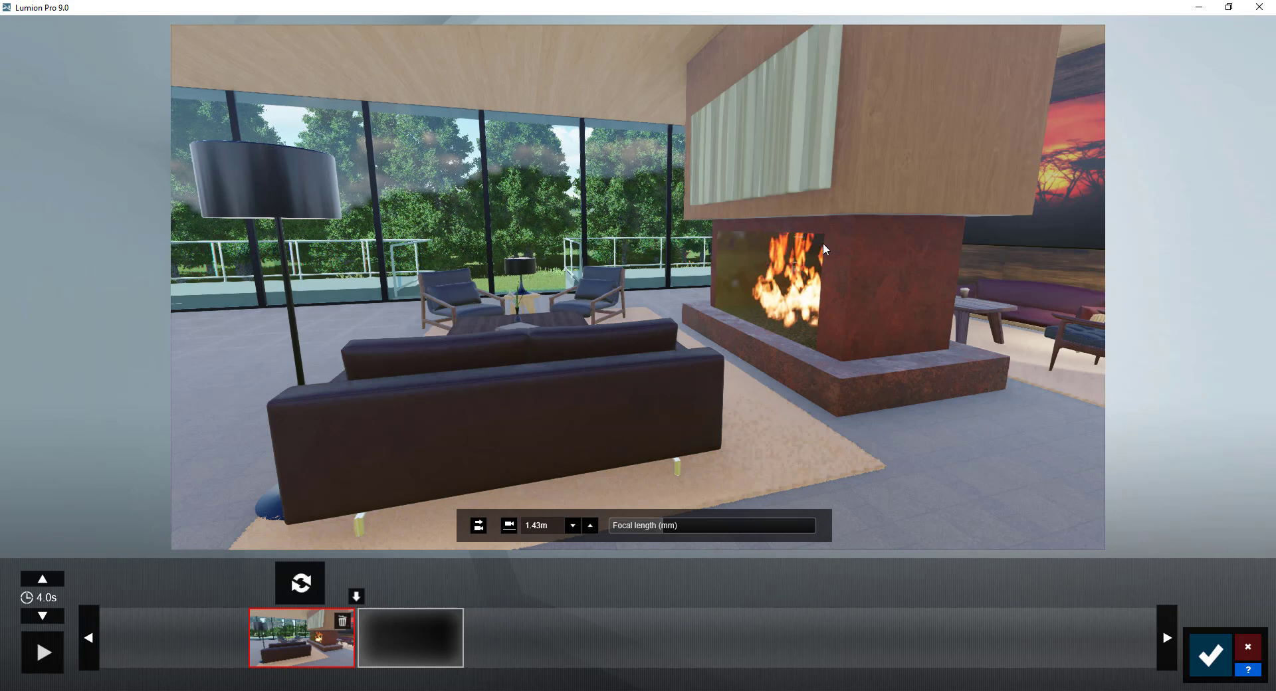
- Capture a second photo of the same sofa view and a third one facing the fireplace from behind the armchairs
{"action": "left_click", "coordinate": [412, 628]}
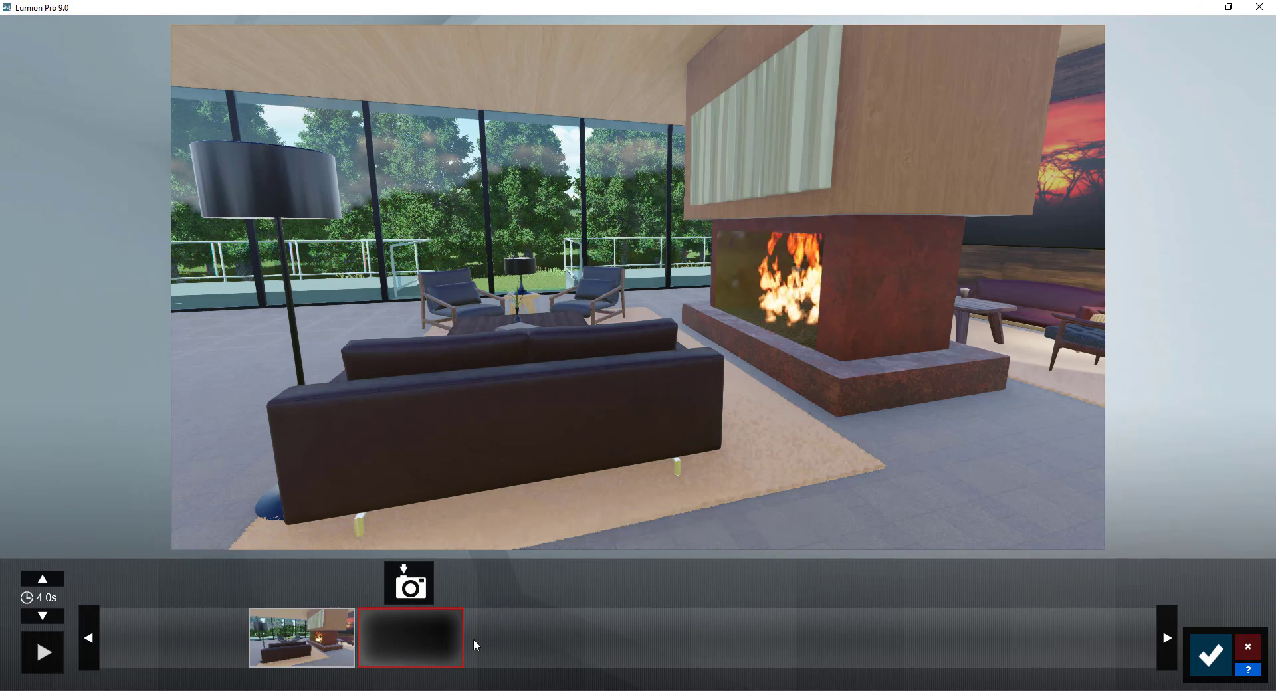
{"action": "left_click", "coordinate": [415, 590]}
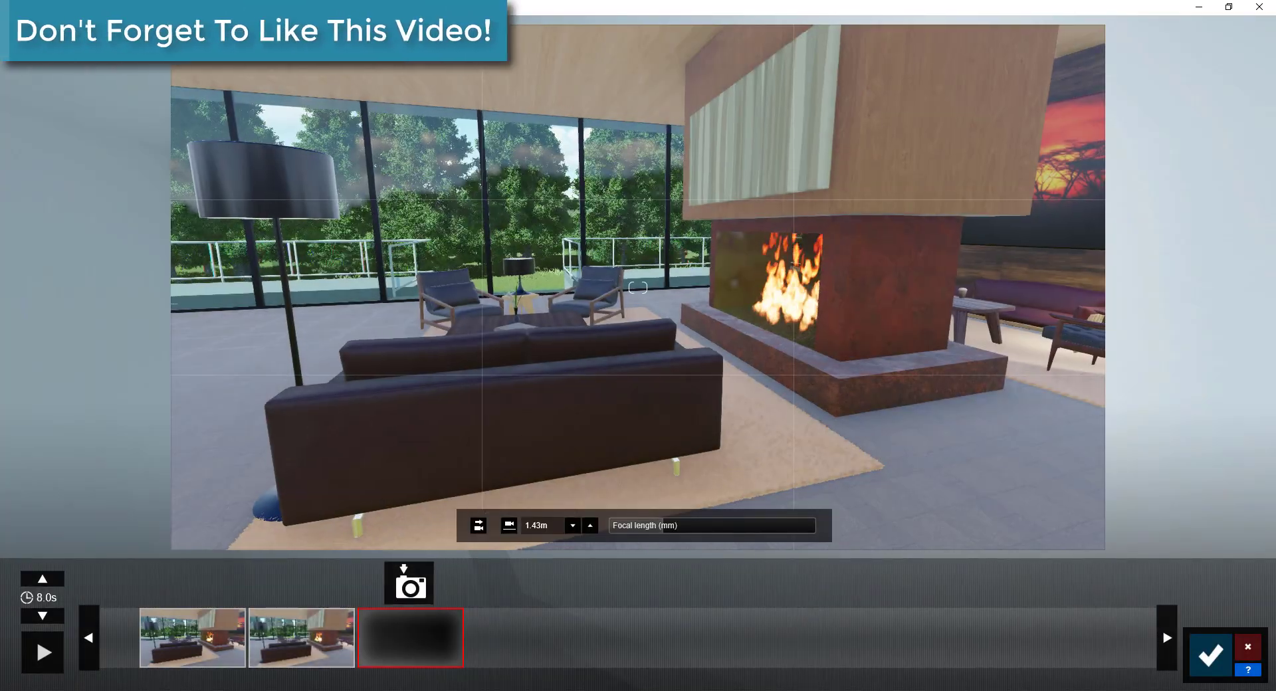
{"action": "key", "text": "a"}
{"action": "right_click_drag", "start_coordinate": [638, 288], "coordinate": [918, 292]}
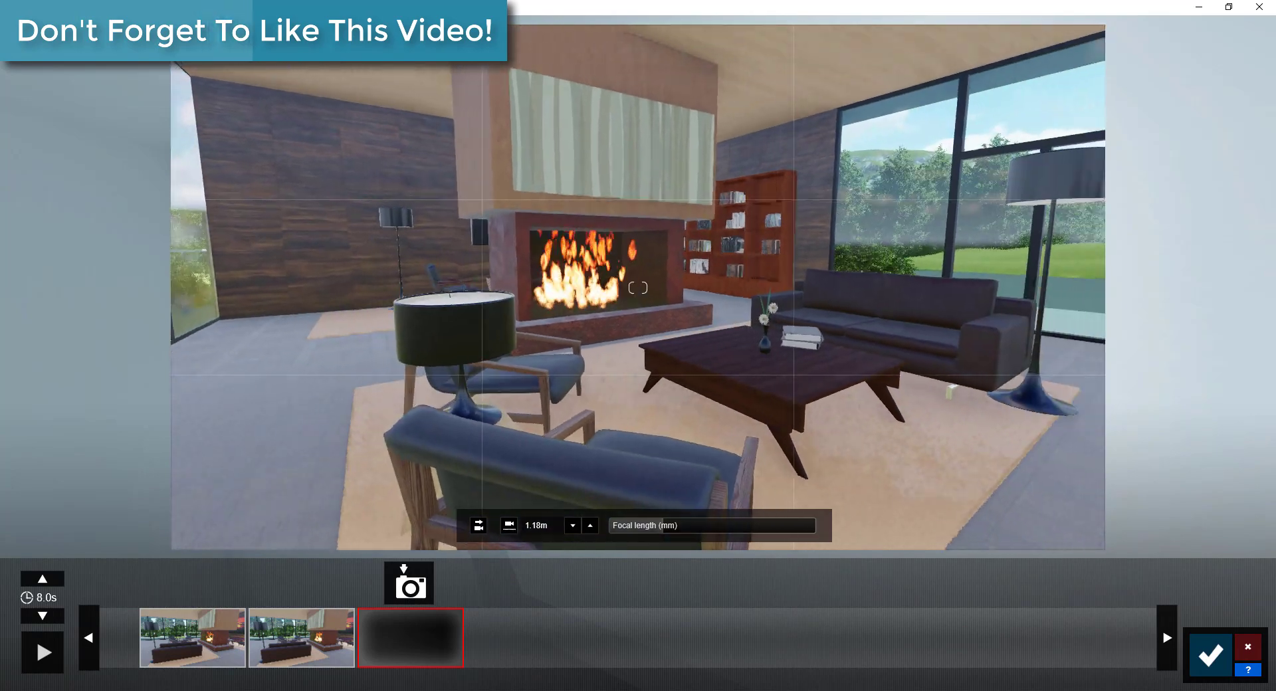
{"action": "key", "text": "s"}
{"action": "left_click", "coordinate": [422, 584]}
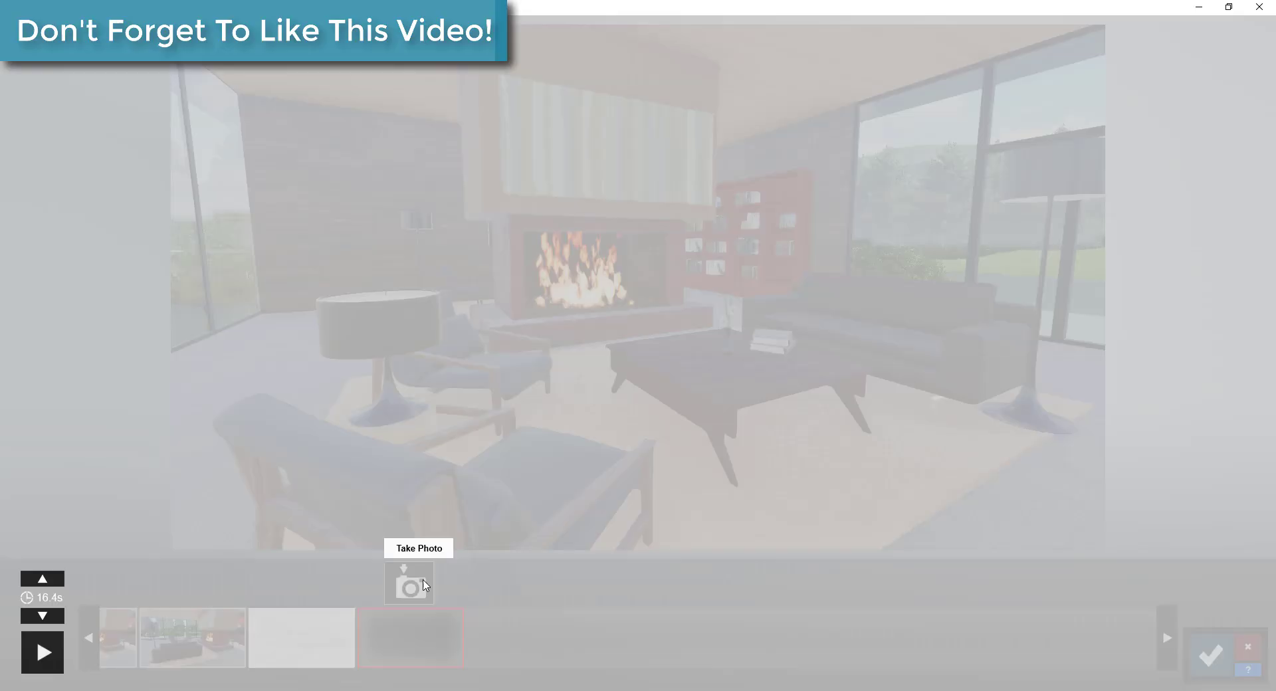
- Preview the clip from its first photo and save it back to Movie mode
{"action": "left_click", "coordinate": [110, 636]}
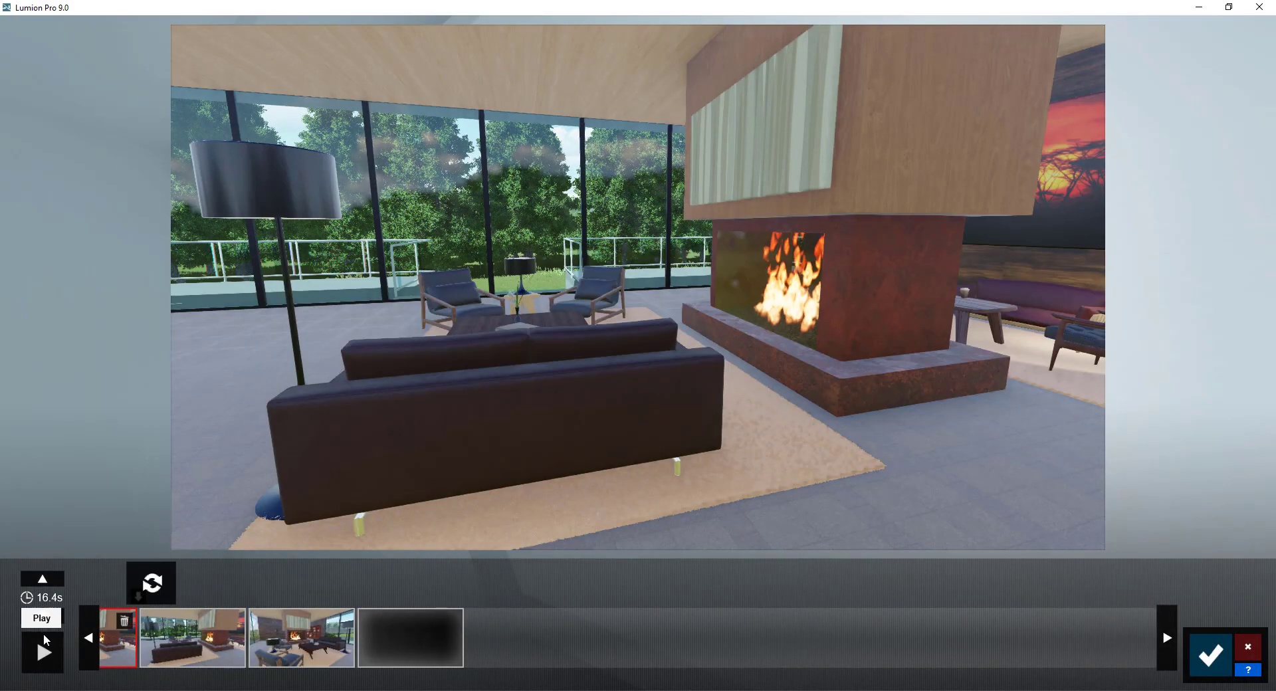
{"action": "left_click", "coordinate": [43, 651]}
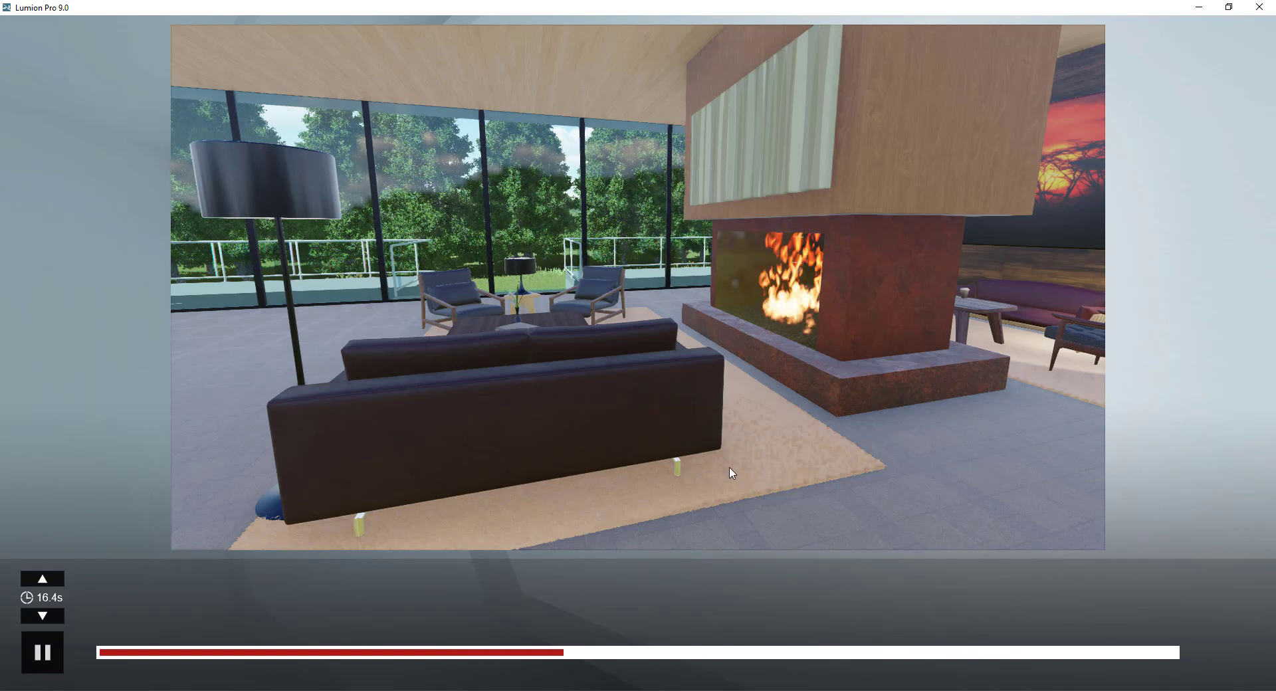
{"action": "left_click", "coordinate": [42, 653]}
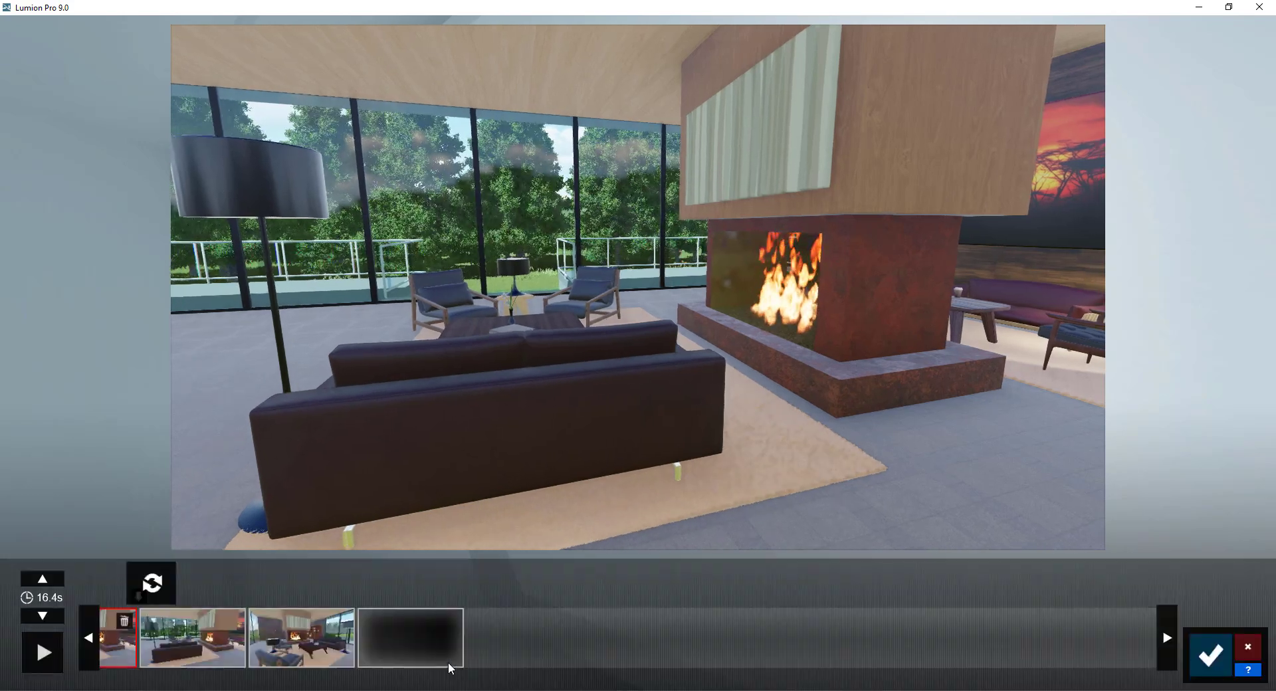
{"action": "left_click", "coordinate": [179, 644]}
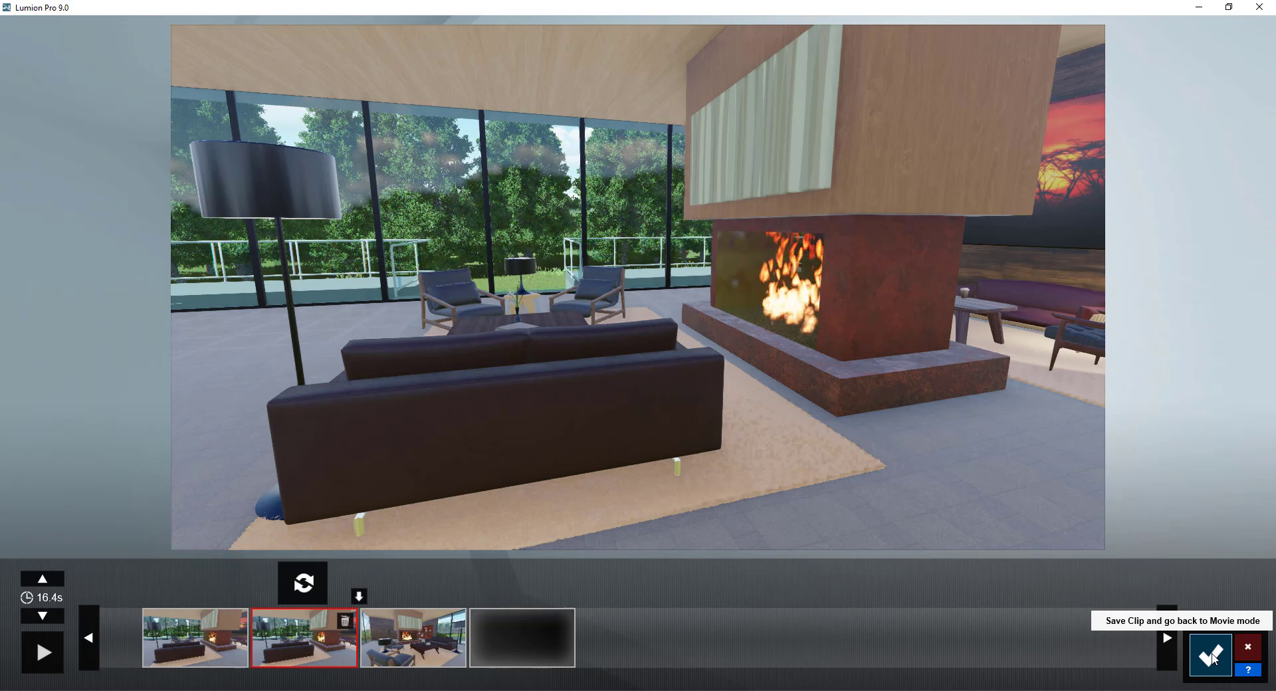
{"action": "left_click", "coordinate": [1211, 657]}
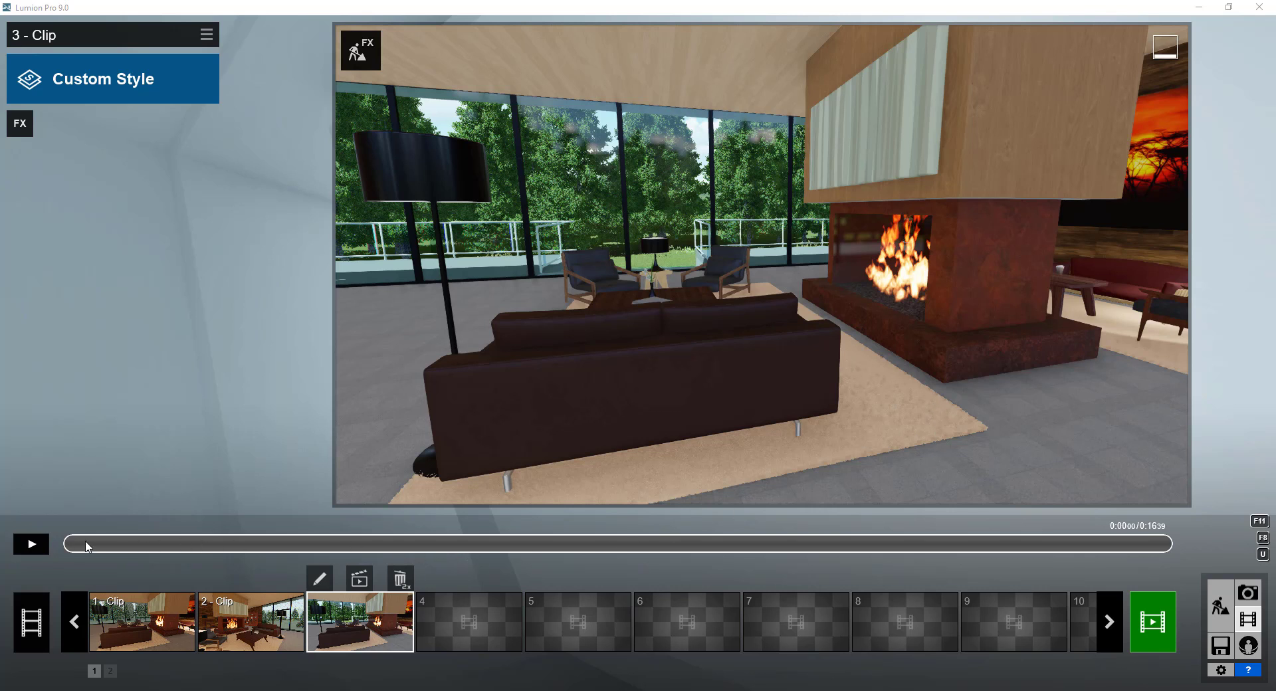
- Play the third clip and scrub through its still opening section, returning to the start
{"action": "left_click", "coordinate": [30, 544]}
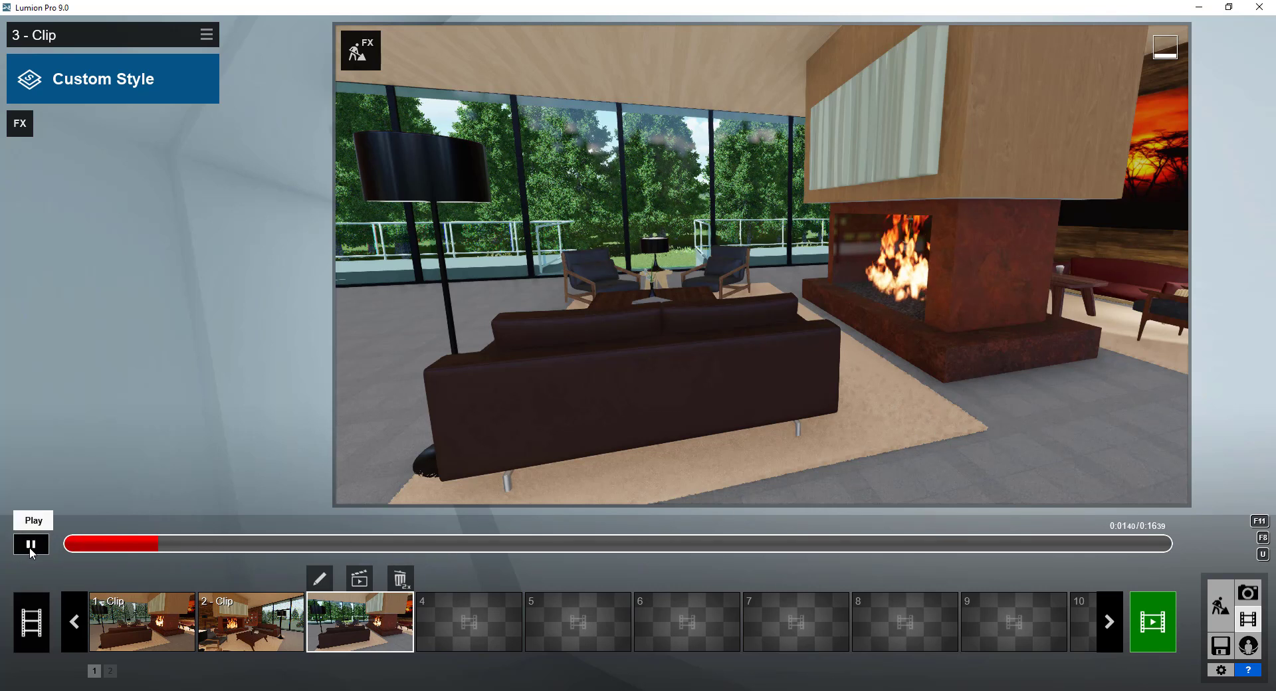
{"action": "left_click", "coordinate": [37, 545]}
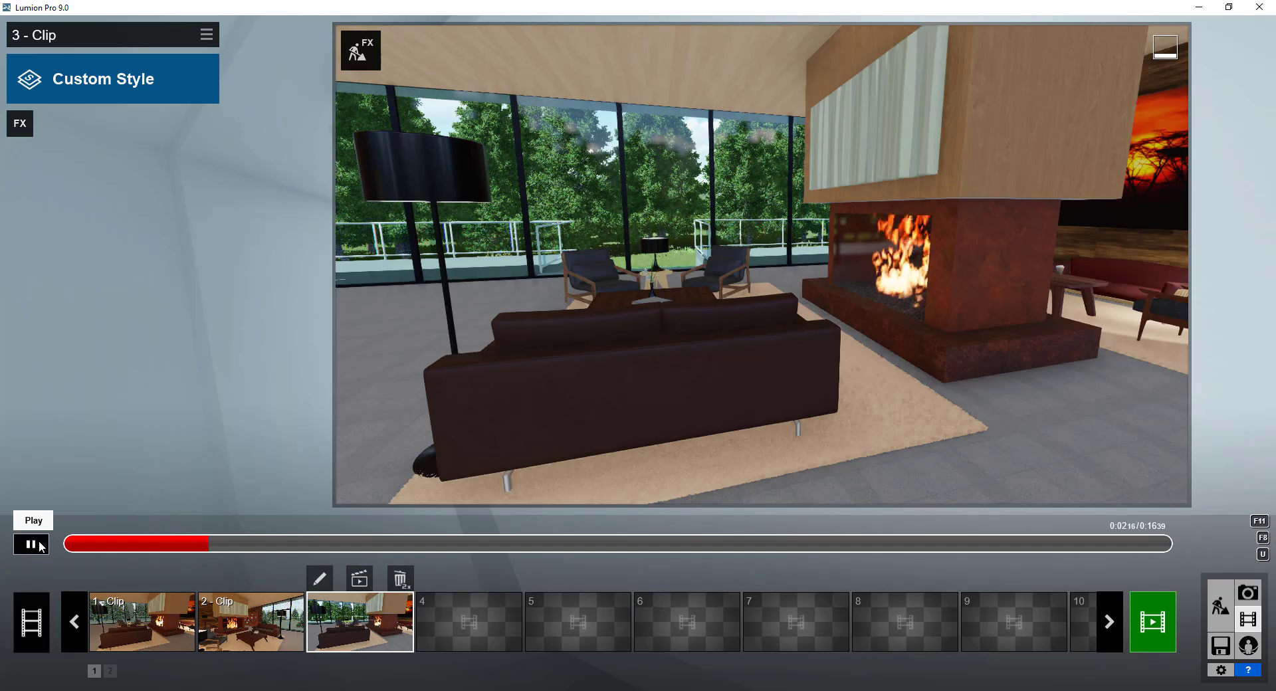
{"action": "left_click", "coordinate": [37, 545]}
{"action": "left_click_drag", "start_coordinate": [168, 549], "coordinate": [544, 547]}
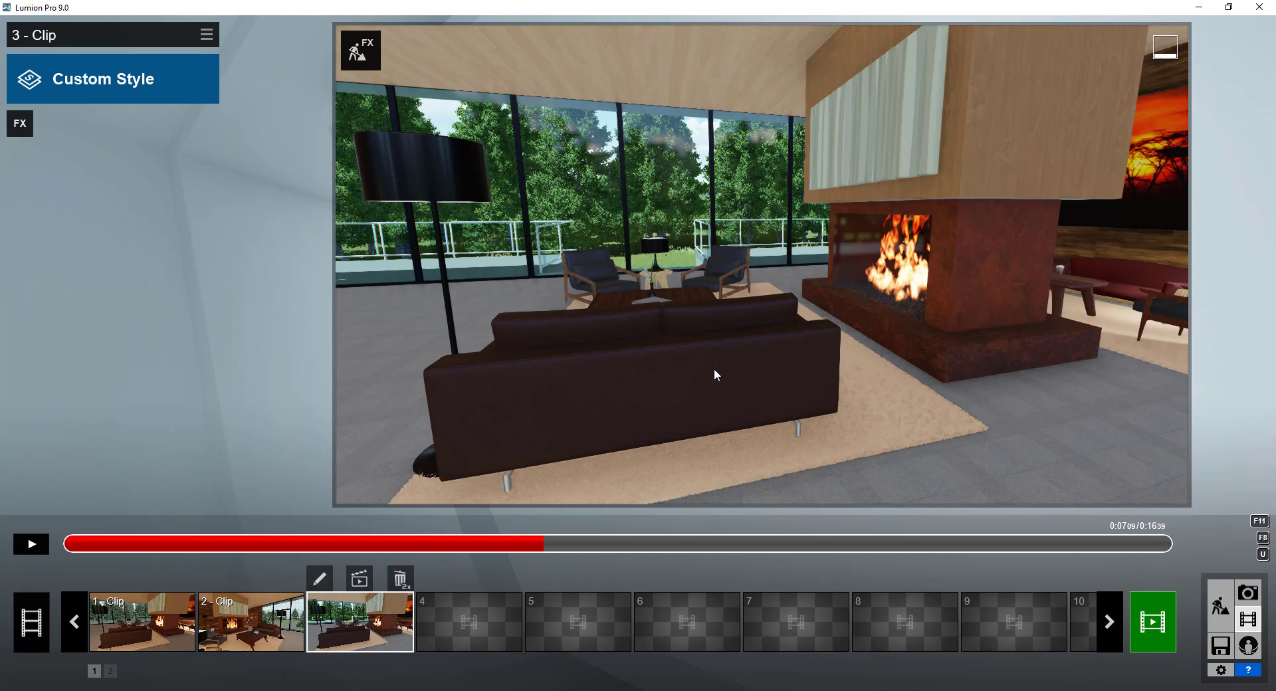
{"action": "left_click_drag", "start_coordinate": [544, 546], "coordinate": [60, 547]}
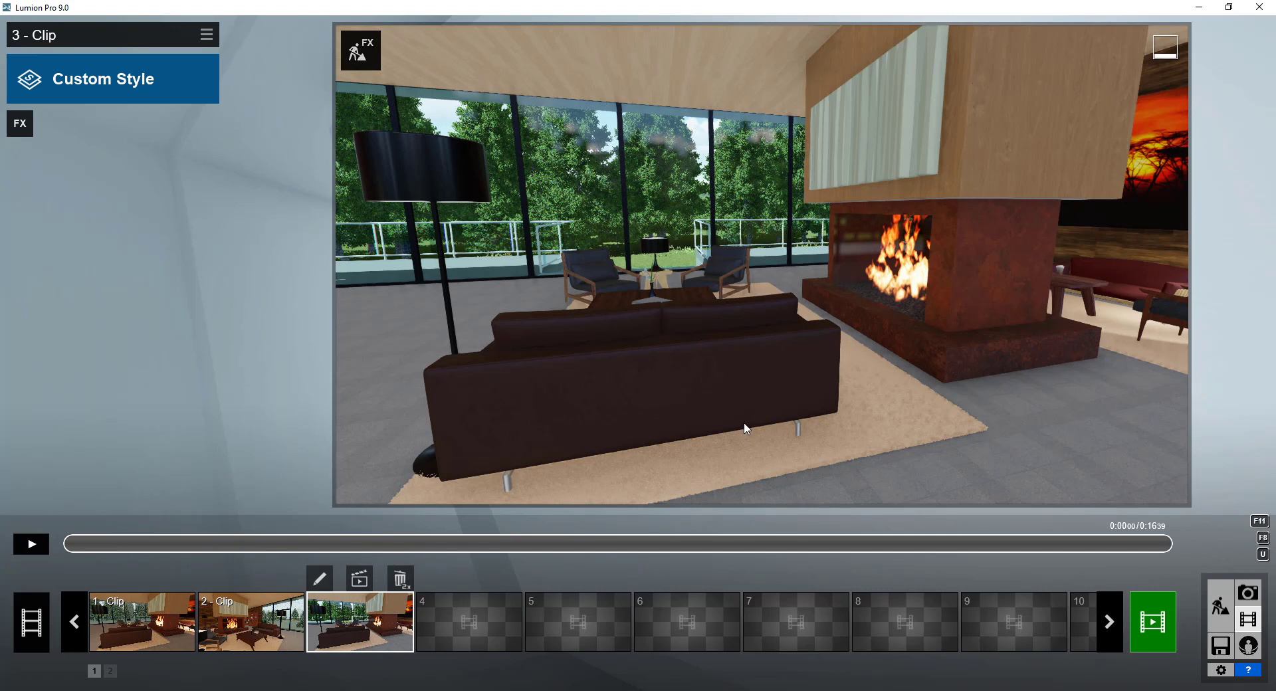
- Apply the Realistic style to the third clip and scrub through its opening section, returning to the start
{"action": "left_click", "coordinate": [123, 81]}
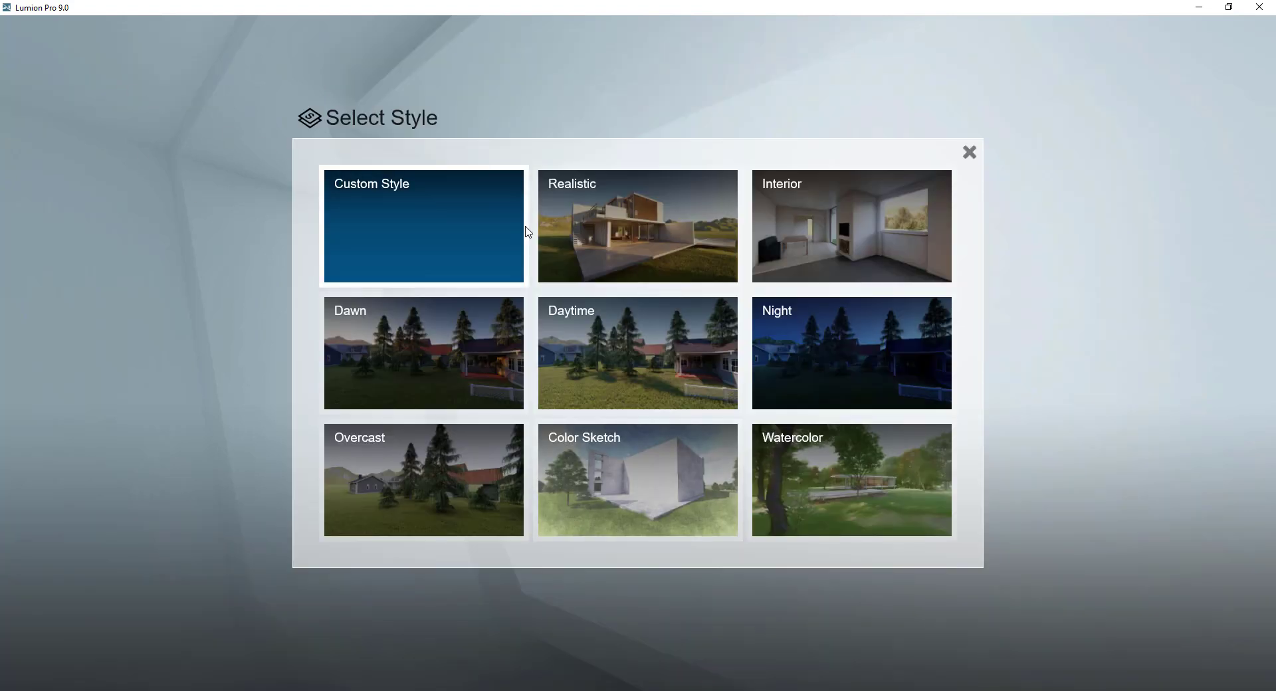
{"action": "left_click", "coordinate": [686, 229]}
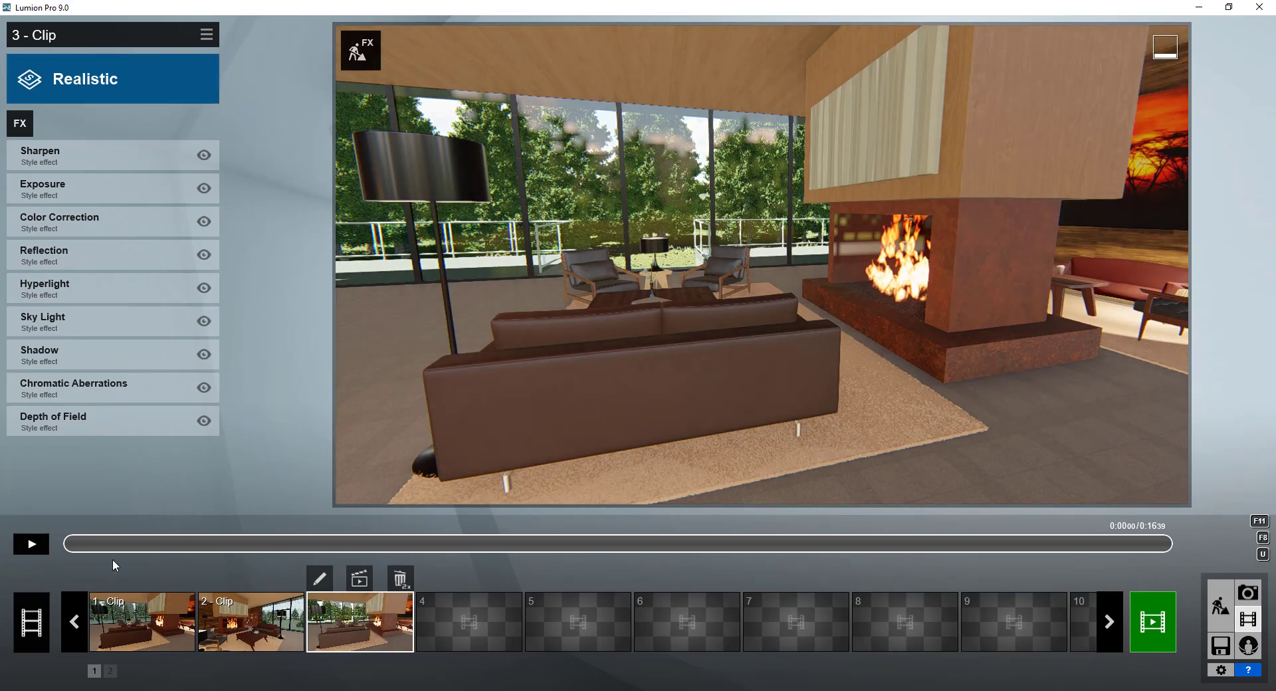
{"action": "left_click_drag", "start_coordinate": [91, 548], "coordinate": [330, 554]}
{"action": "left_click_drag", "start_coordinate": [212, 557], "coordinate": [66, 555]}
{"action": "mouse_move", "coordinate": [135, 541]}
{"action": "left_mouse_down"}
{"action": "mouse_move", "coordinate": [948, 573]}
{"action": "mouse_move", "coordinate": [1130, 552]}
{"action": "mouse_move", "coordinate": [58, 544]}
{"action": "left_mouse_up"}
- Add the Blueprint effect to the clip and keyframe its Time value at 0.0 at the clip's start
{"action": "left_click", "coordinate": [20, 124]}
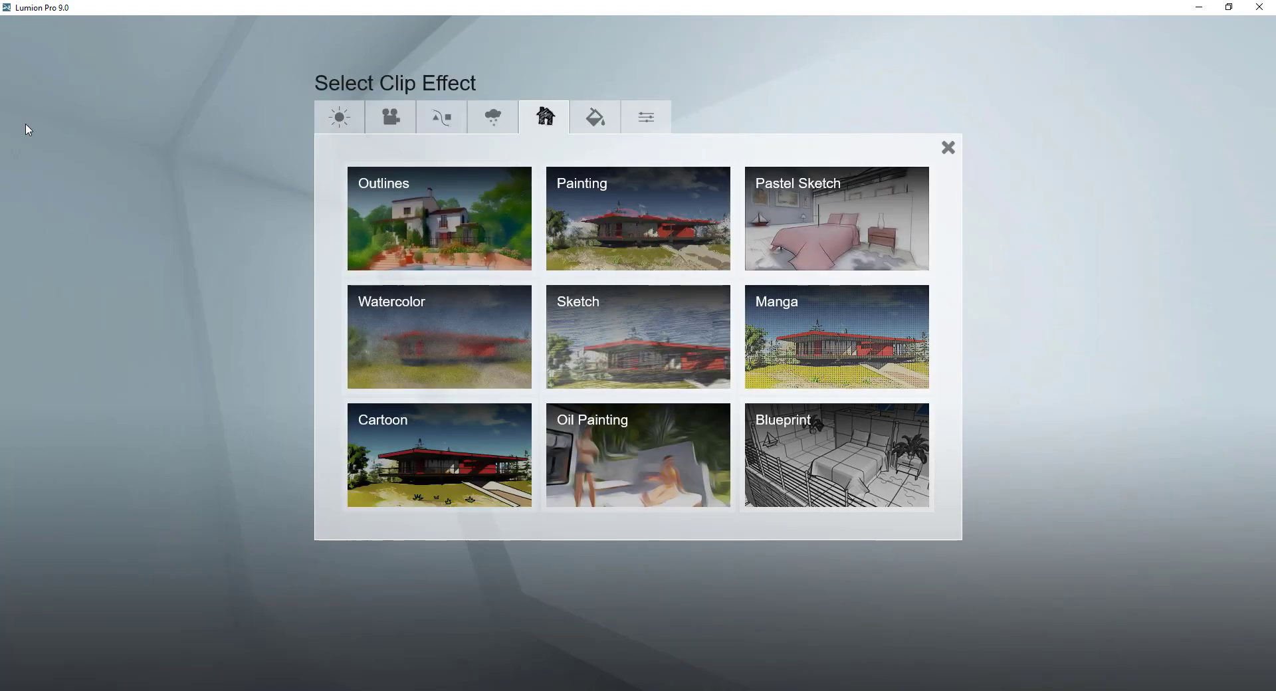
{"action": "left_click", "coordinate": [869, 460]}
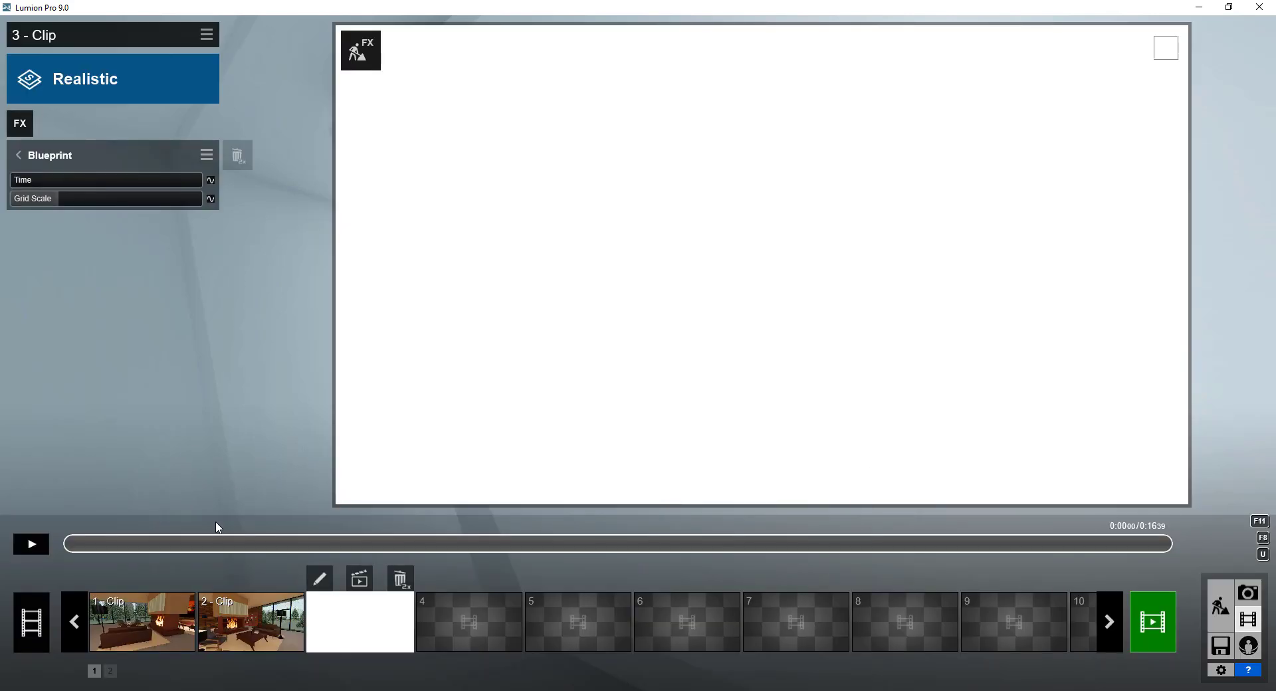
{"action": "left_click", "coordinate": [102, 544]}
{"action": "left_click_drag", "start_coordinate": [377, 549], "coordinate": [91, 534]}
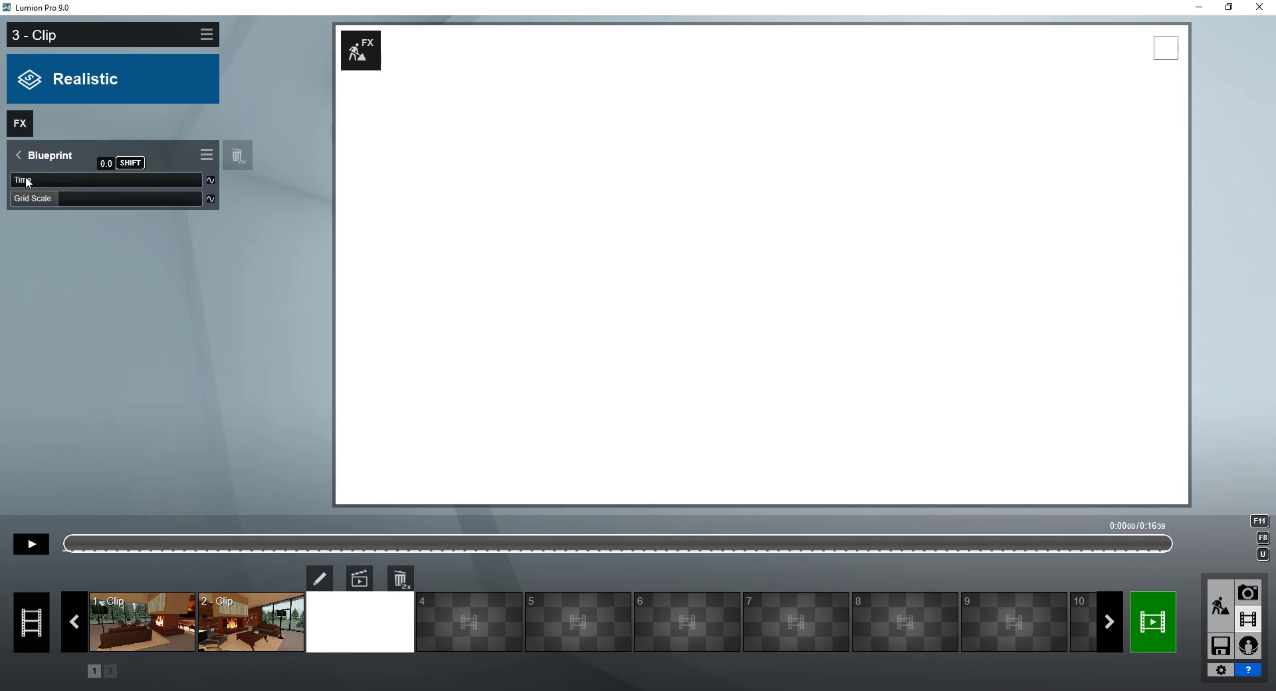
{"action": "mouse_move", "coordinate": [22, 179]}
{"action": "left_mouse_down"}
{"action": "mouse_move", "coordinate": [200, 181]}
{"action": "mouse_move", "coordinate": [11, 184]}
{"action": "mouse_move", "coordinate": [202, 178]}
{"action": "mouse_move", "coordinate": [6, 185]}
{"action": "left_mouse_up"}
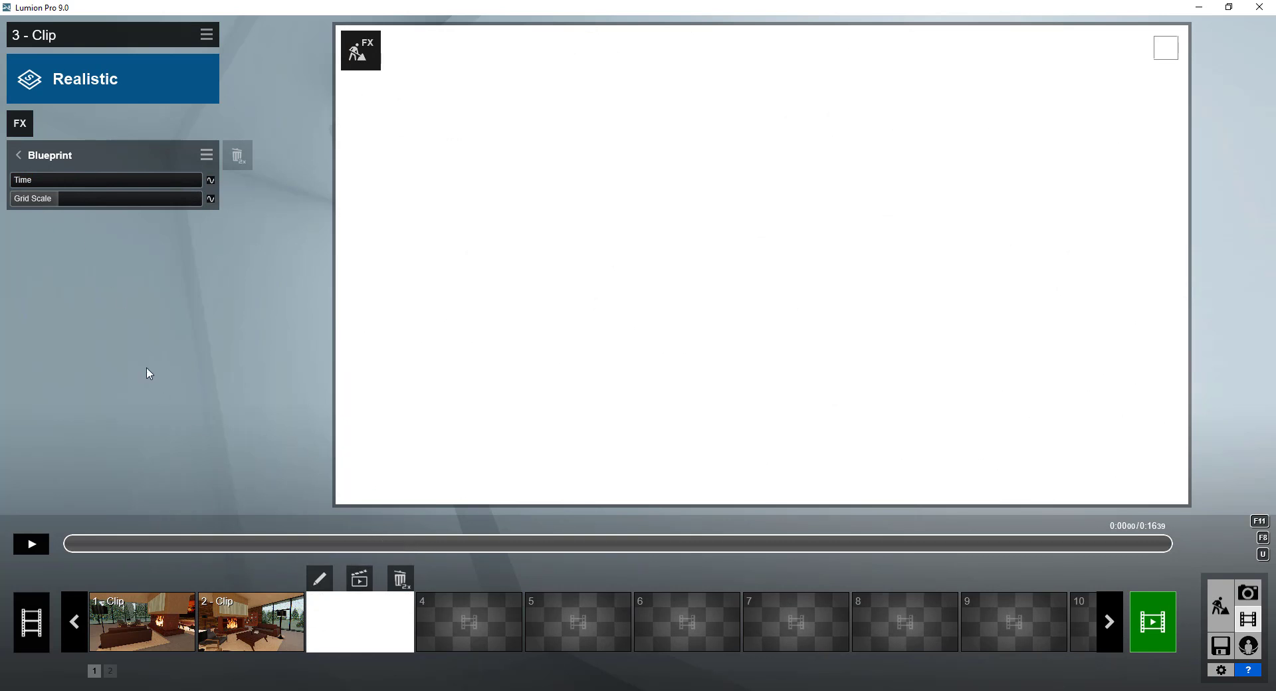
{"action": "left_click", "coordinate": [211, 179]}
- Hide the Blueprint effect and scrub the timeline to where the still camera section ends, at about 8.2 seconds
{"action": "left_click", "coordinate": [159, 545]}
{"action": "left_click", "coordinate": [549, 545]}
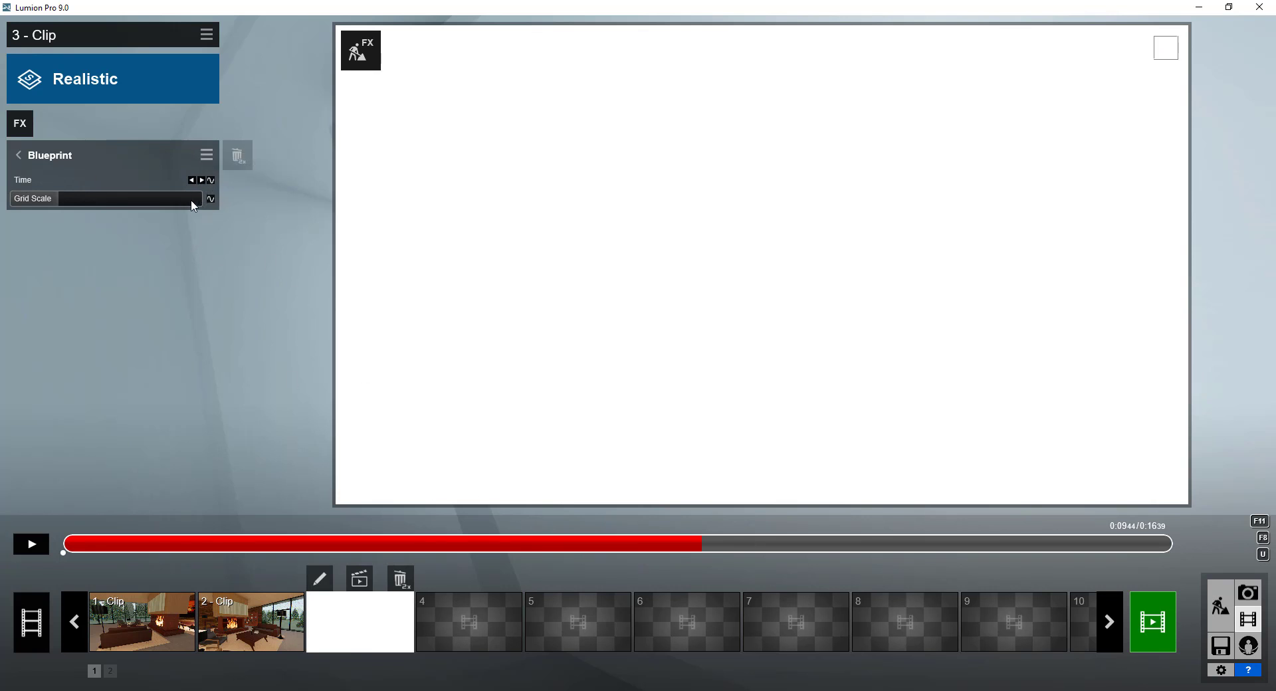
{"action": "left_click", "coordinate": [35, 159]}
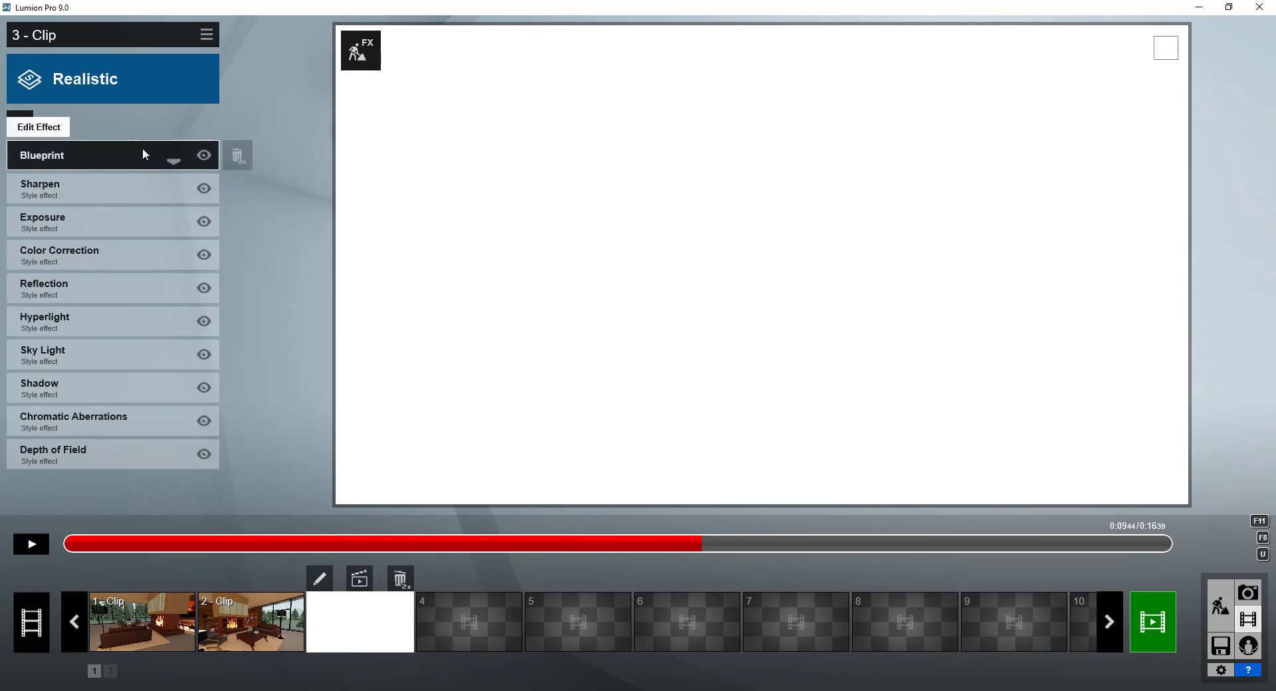
{"action": "left_click", "coordinate": [204, 155]}
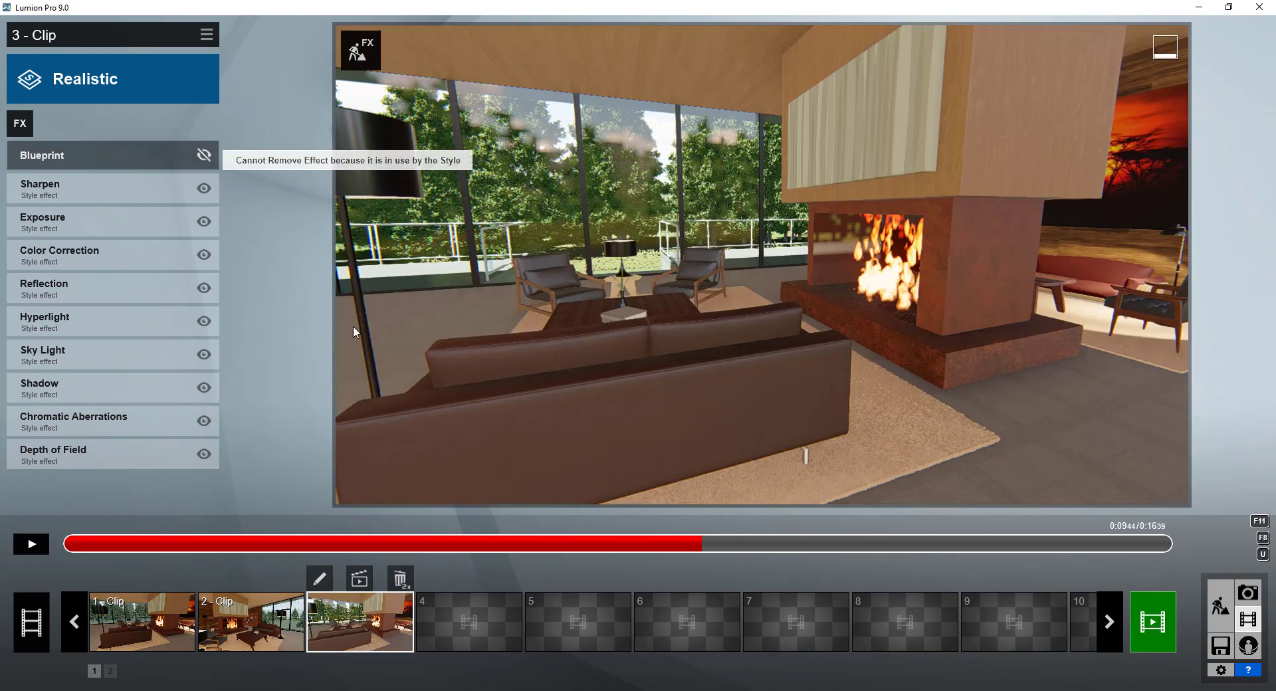
{"action": "left_click", "coordinate": [484, 543]}
{"action": "left_click_drag", "start_coordinate": [483, 544], "coordinate": [613, 553]}
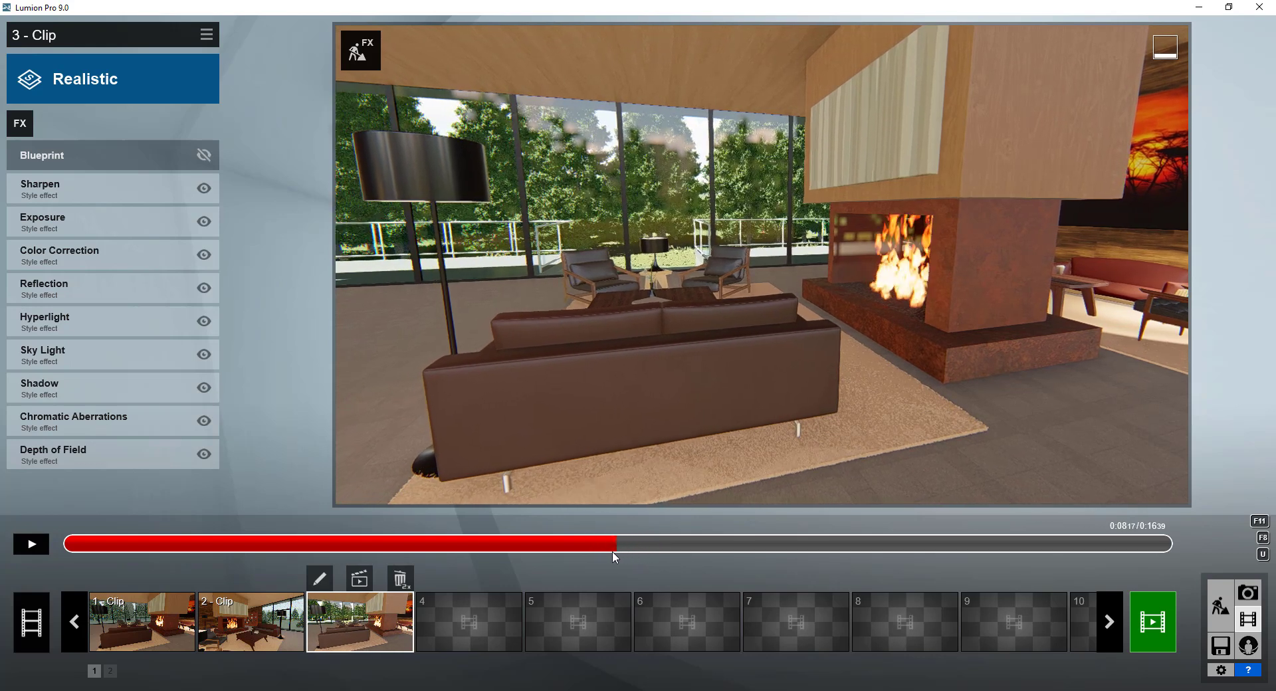
{"action": "mouse_move", "coordinate": [606, 551]}
{"action": "left_mouse_down"}
{"action": "mouse_move", "coordinate": [685, 553]}
{"action": "mouse_move", "coordinate": [619, 536]}
{"action": "left_mouse_up"}
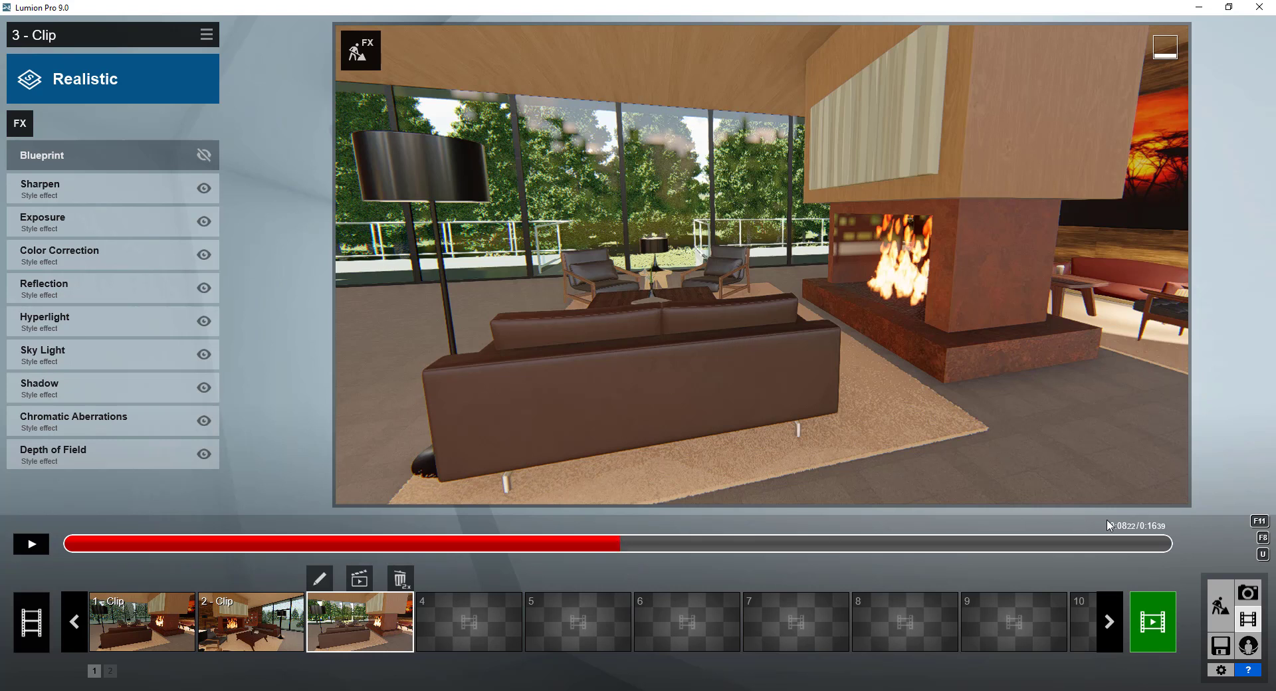
- Re-enable the Blueprint effect and add a second Time keyframe at the end of the still section, about 8.3 seconds in
{"action": "left_click", "coordinate": [204, 156]}
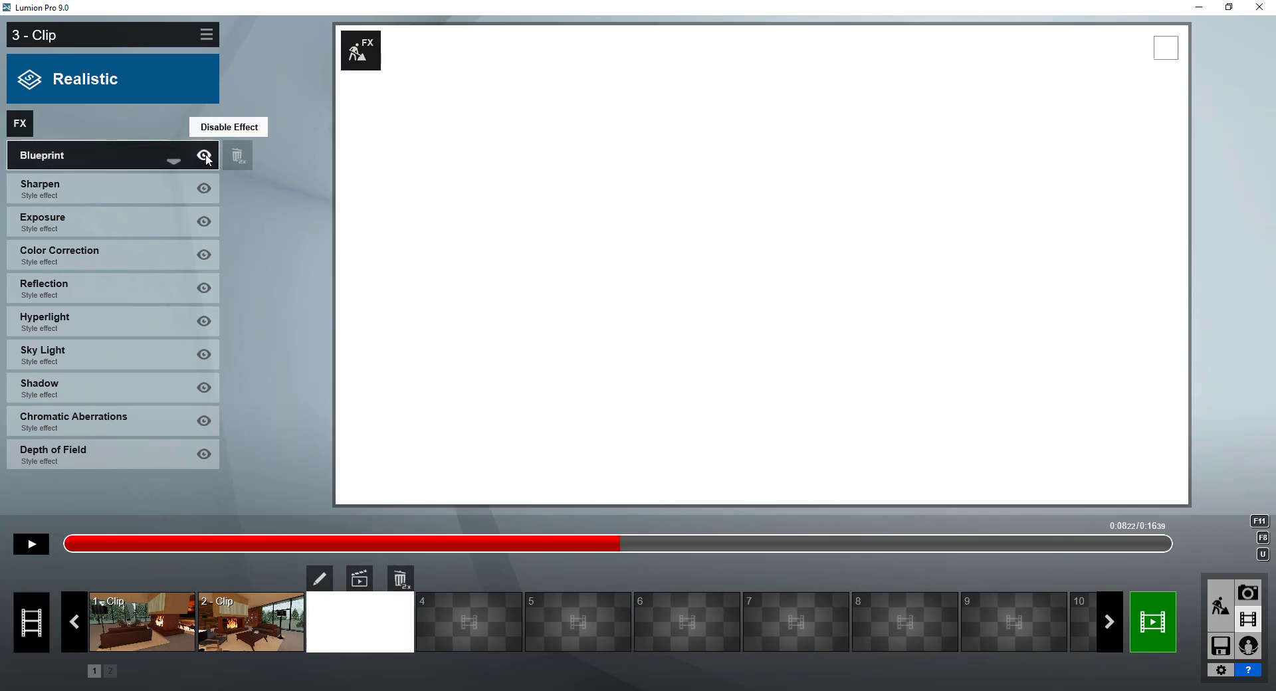
{"action": "left_click", "coordinate": [87, 153]}
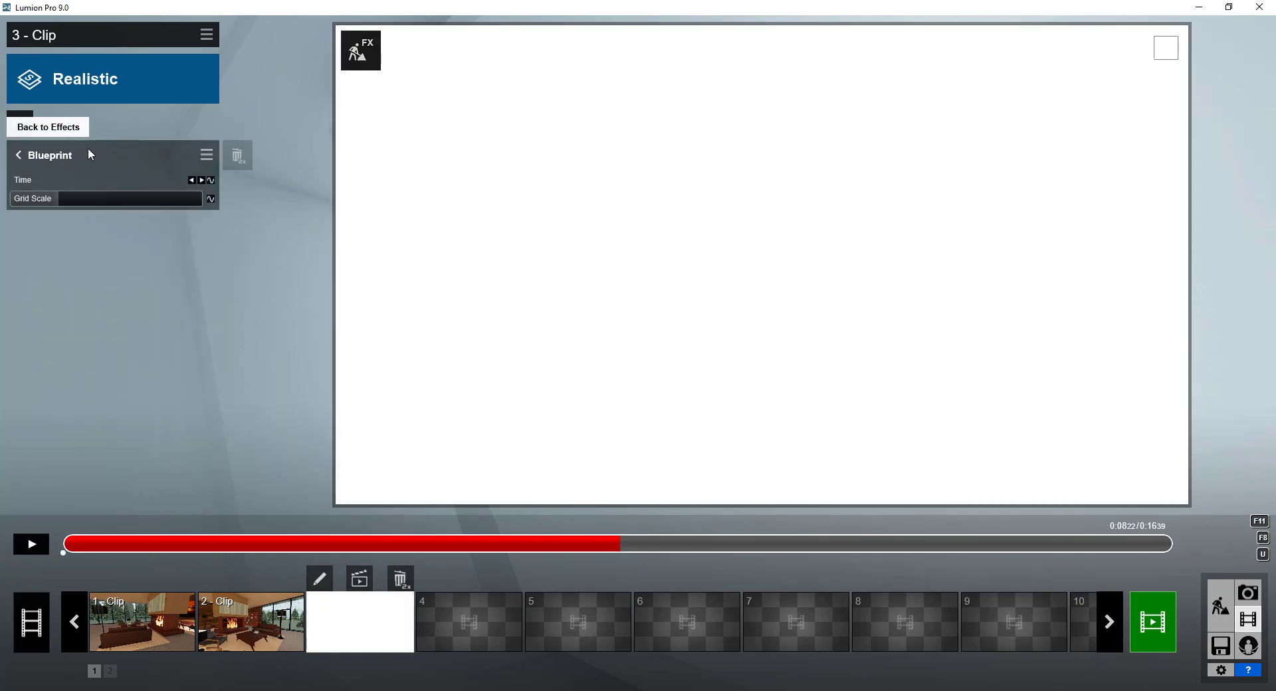
{"action": "left_click", "coordinate": [211, 180]}
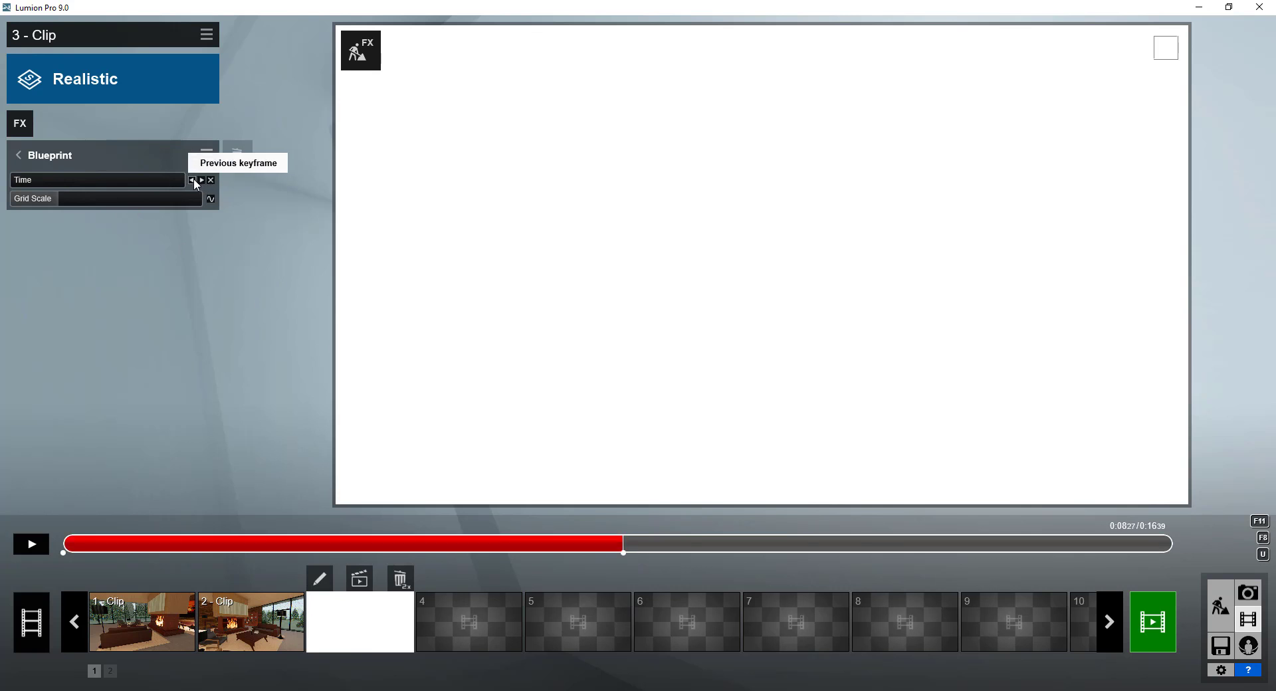
{"action": "left_click", "coordinate": [191, 180]}
{"action": "left_click", "coordinate": [202, 180]}
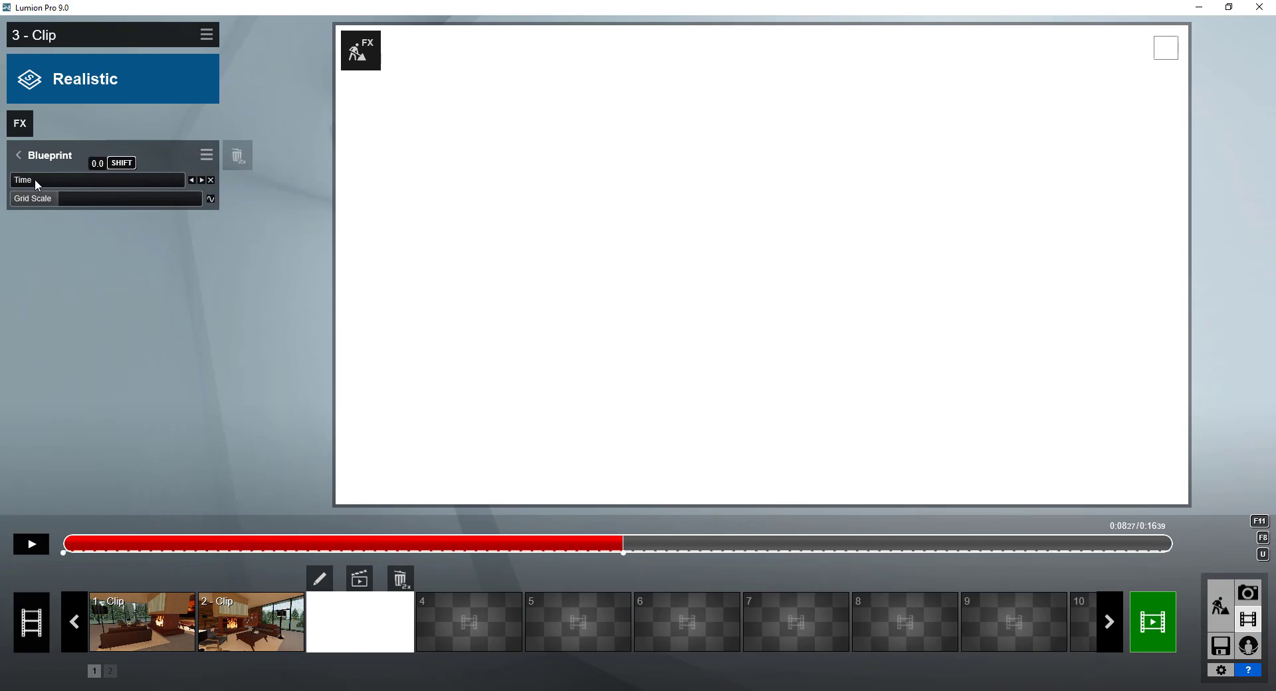
- Raise the Blueprint Time value at the second keyframe to its maximum, checking it against the first keyframe
{"action": "left_click_drag", "start_coordinate": [34, 178], "coordinate": [170, 183]}
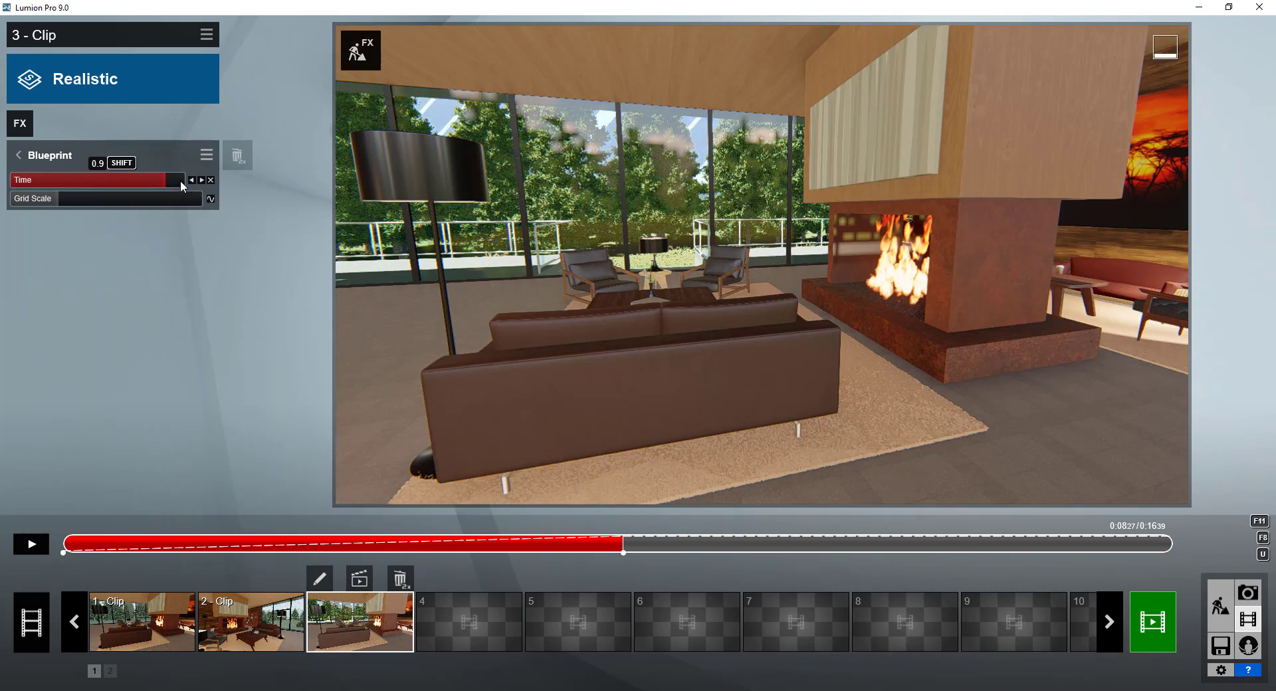
{"action": "left_click", "coordinate": [192, 180]}
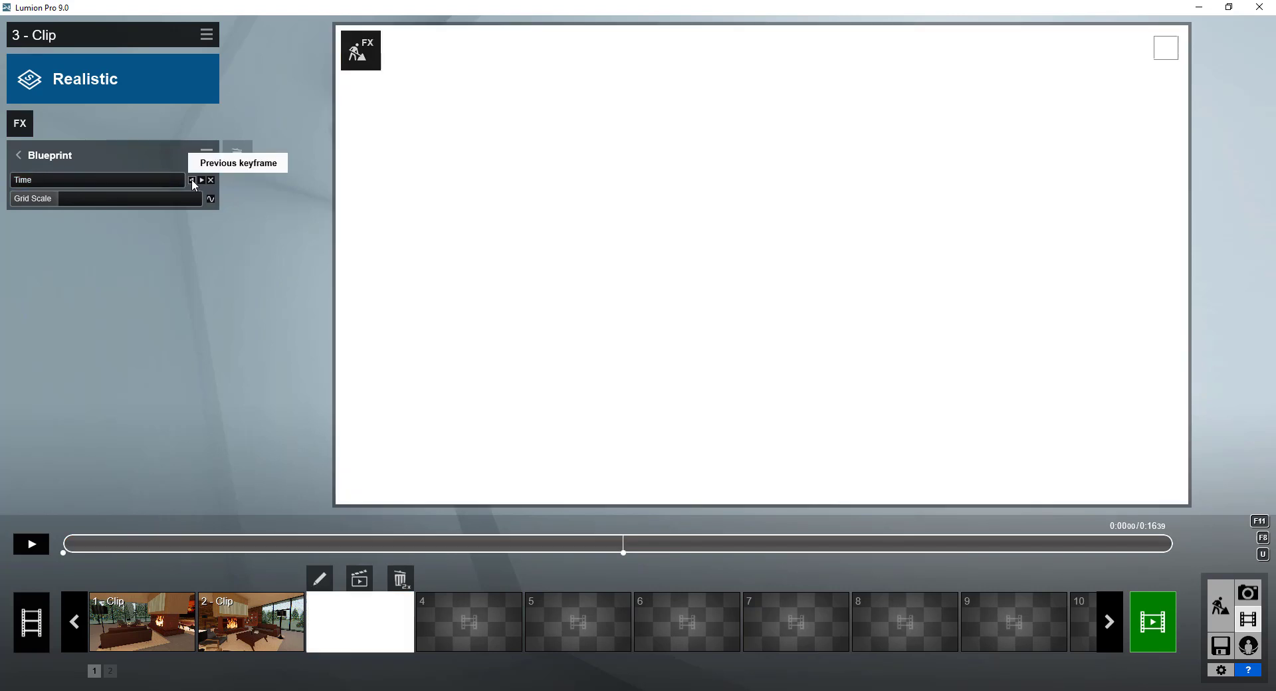
{"action": "left_click", "coordinate": [201, 180]}
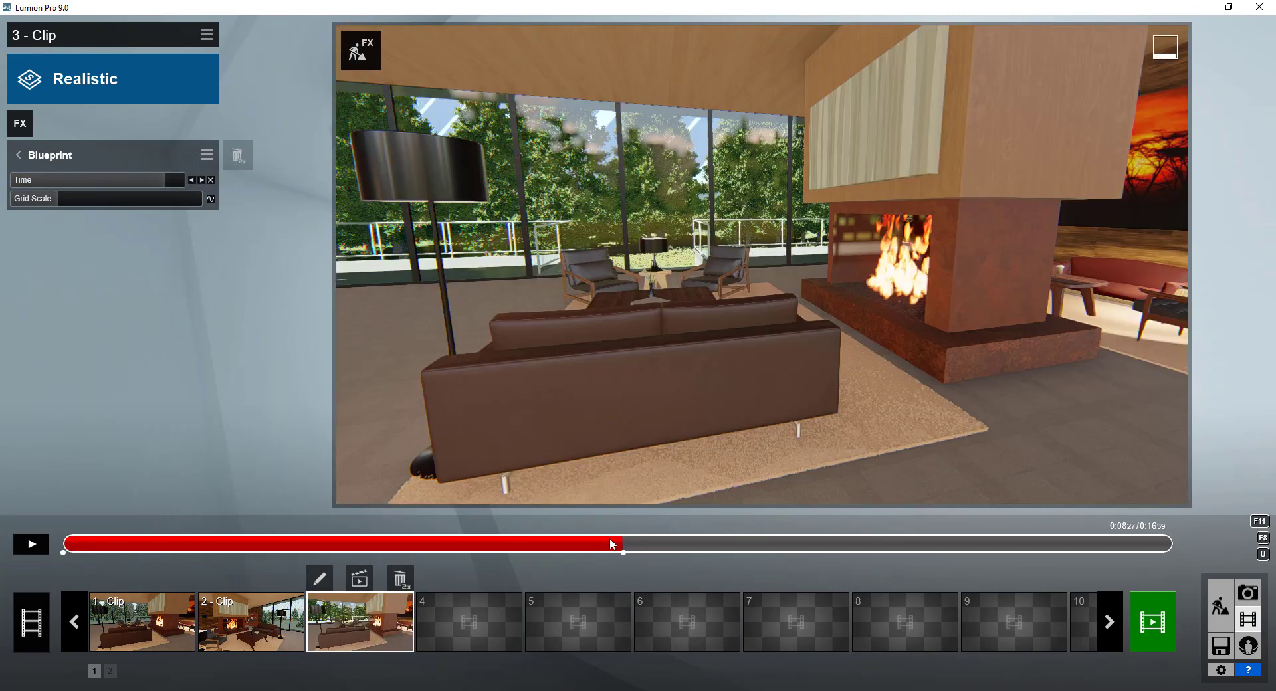
{"action": "left_click", "coordinate": [182, 184]}
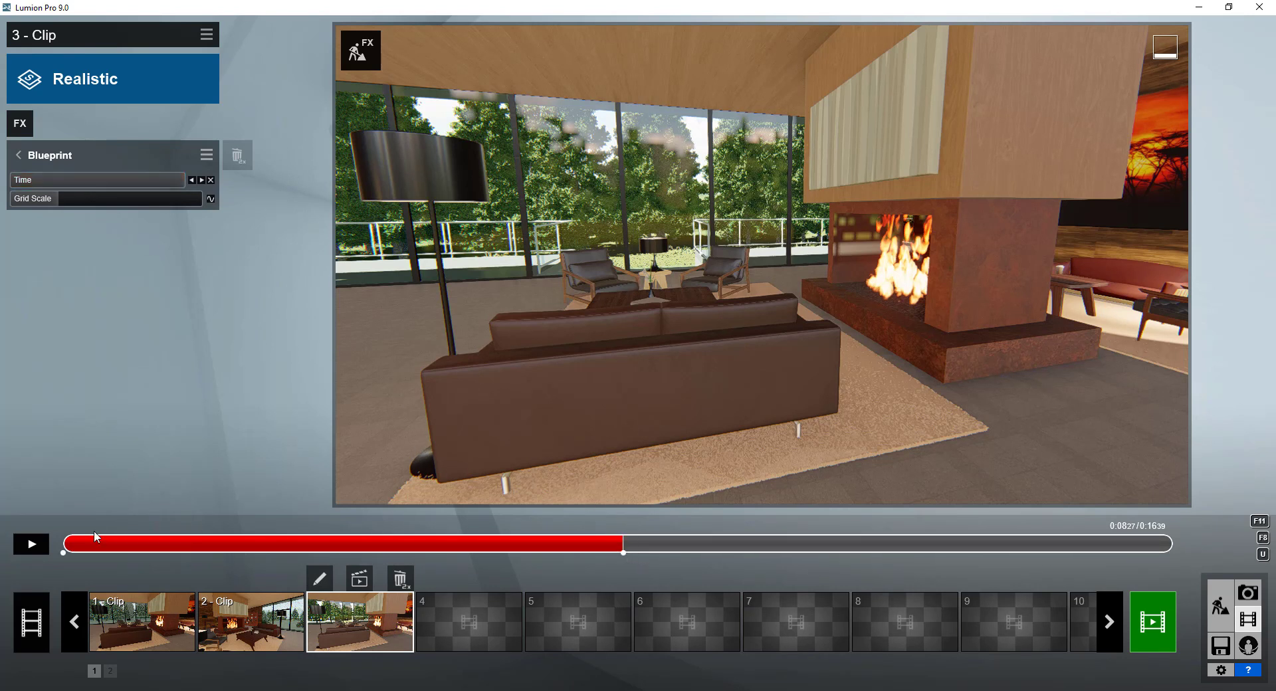
- Play the clip from the start to preview the Blueprint animation, pausing partway through the drawing transition
{"action": "left_click_drag", "start_coordinate": [99, 549], "coordinate": [55, 547]}
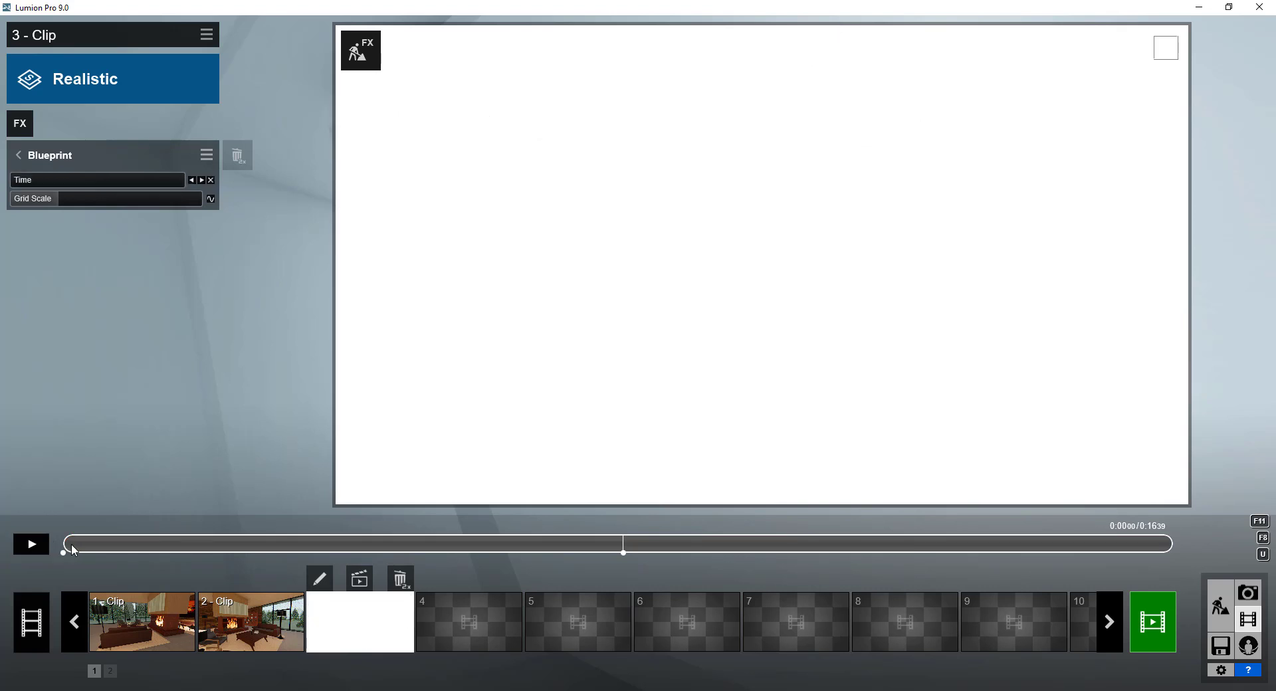
{"action": "left_click", "coordinate": [41, 545]}
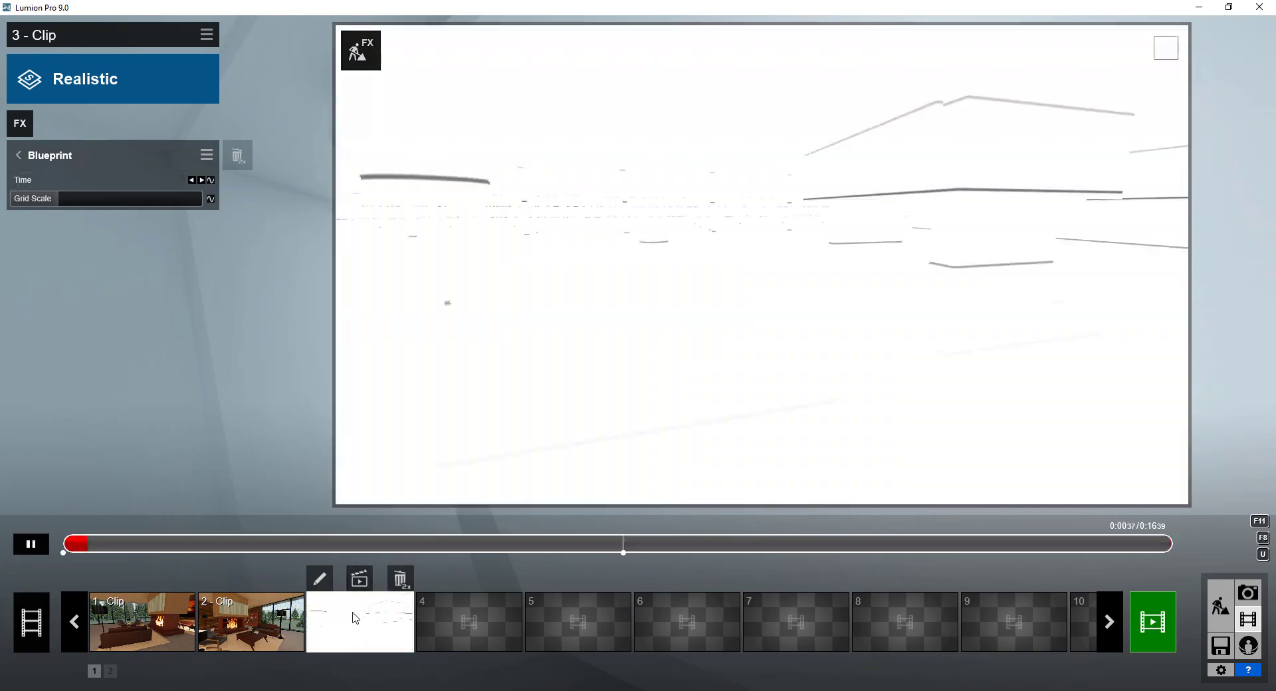
{"action": "left_click", "coordinate": [30, 544]}
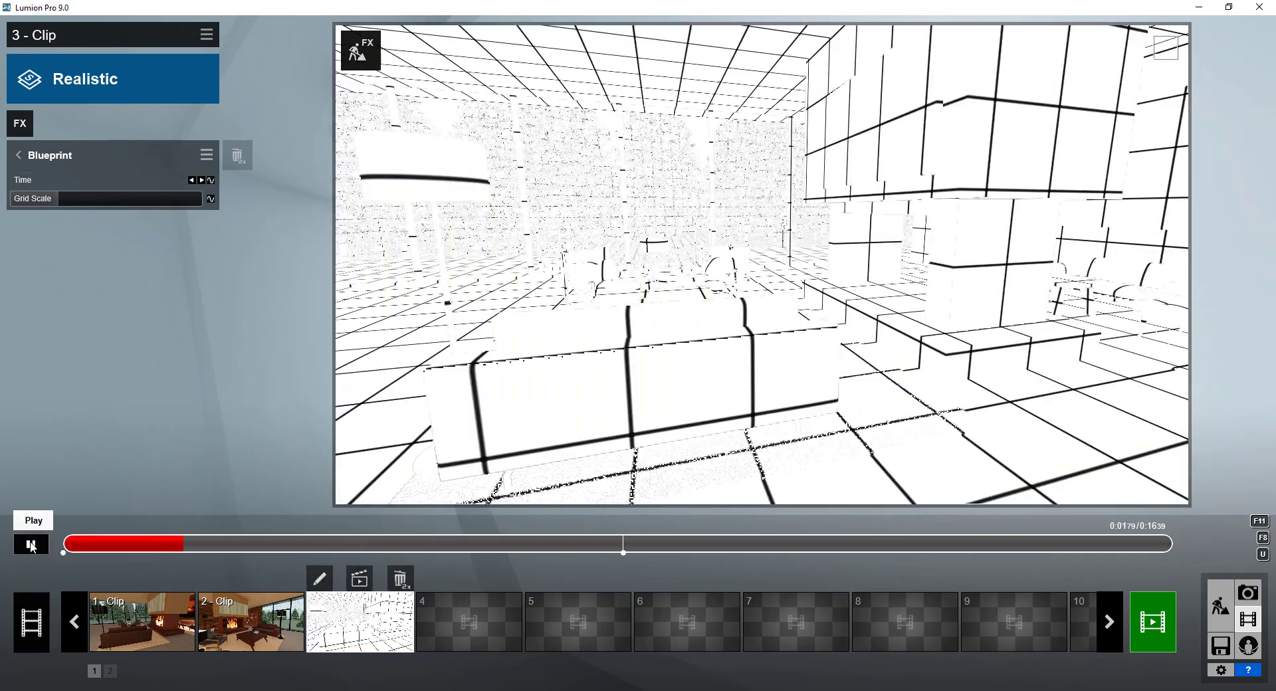
{"action": "left_click", "coordinate": [17, 548]}
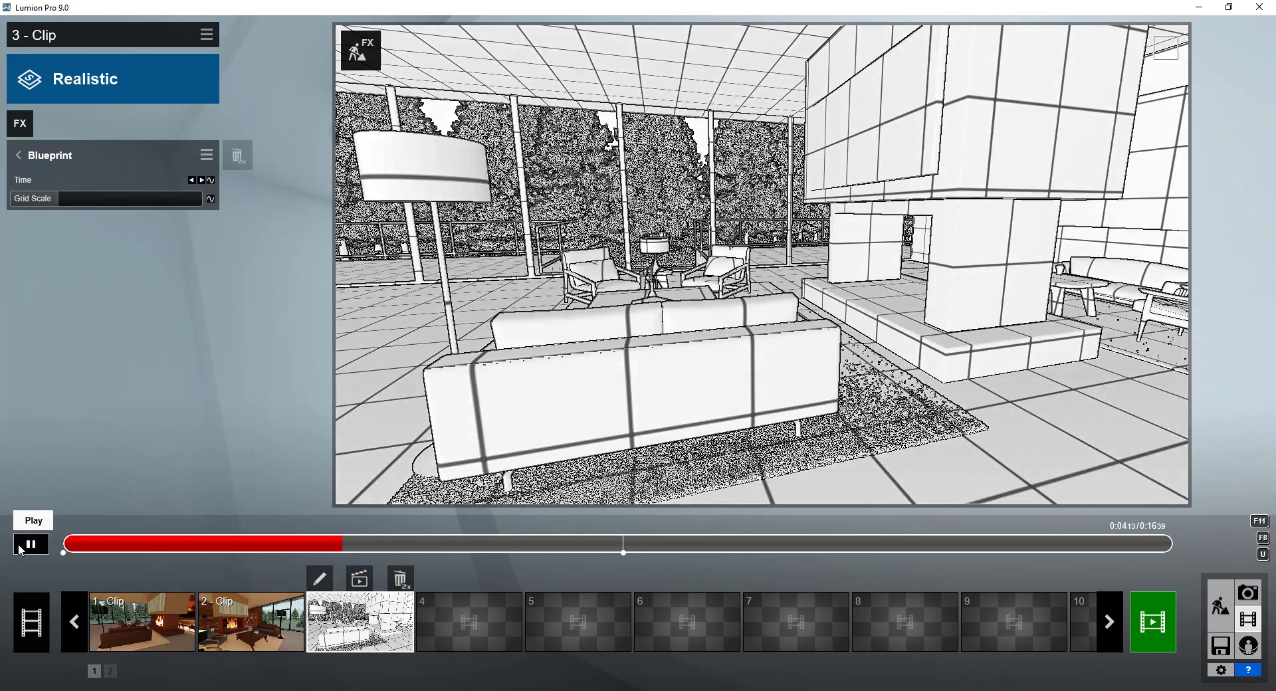
{"action": "left_click", "coordinate": [19, 549]}
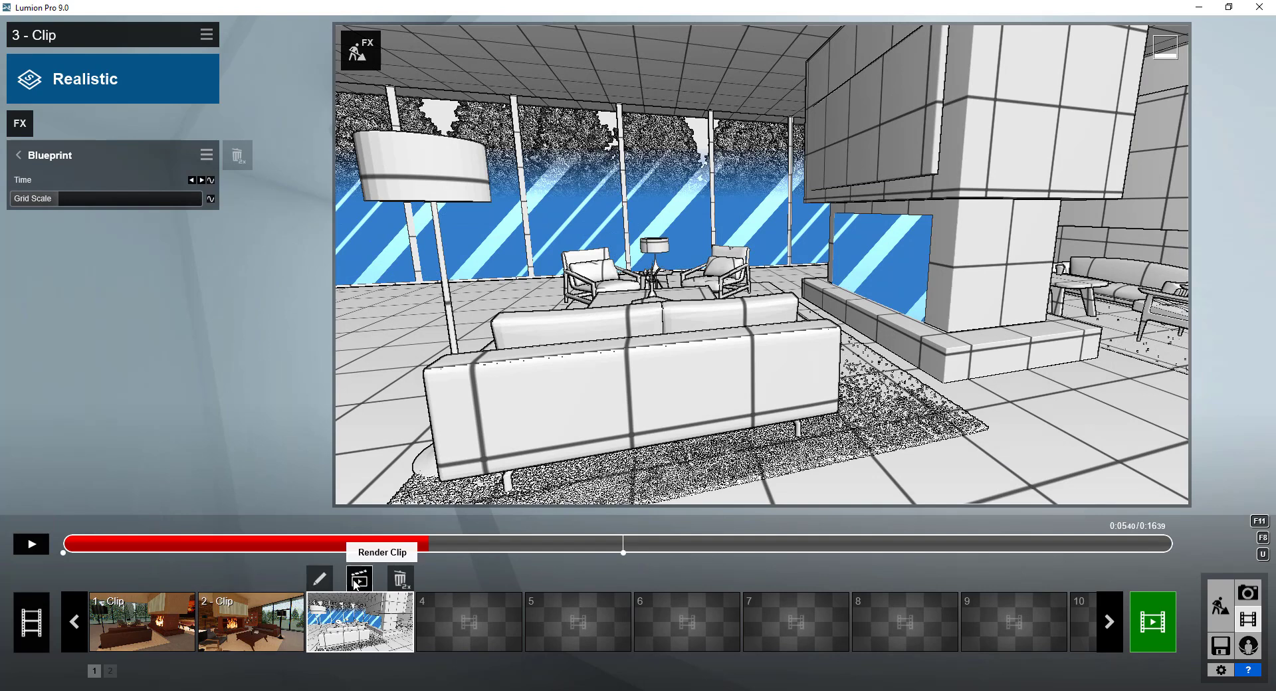
- Shorten the third clip's total duration to 10.0 seconds and save the edited clip
{"action": "left_click", "coordinate": [323, 580]}
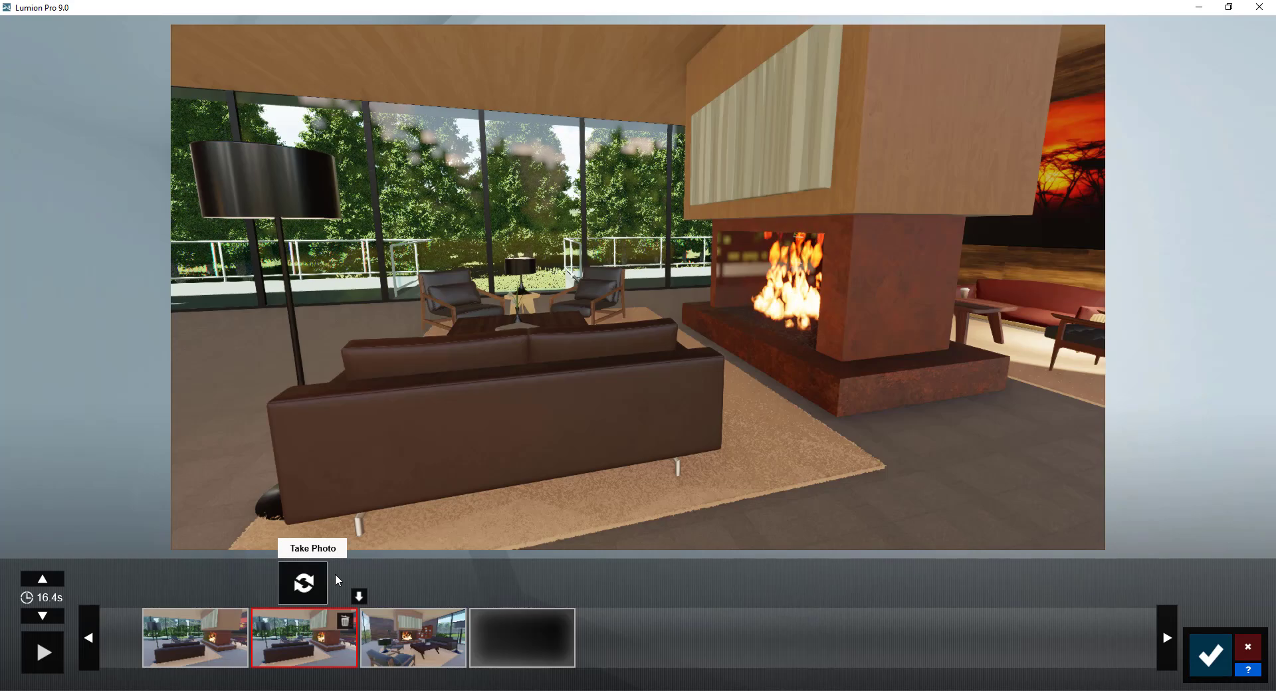
{"action": "left_click", "coordinate": [48, 616]}
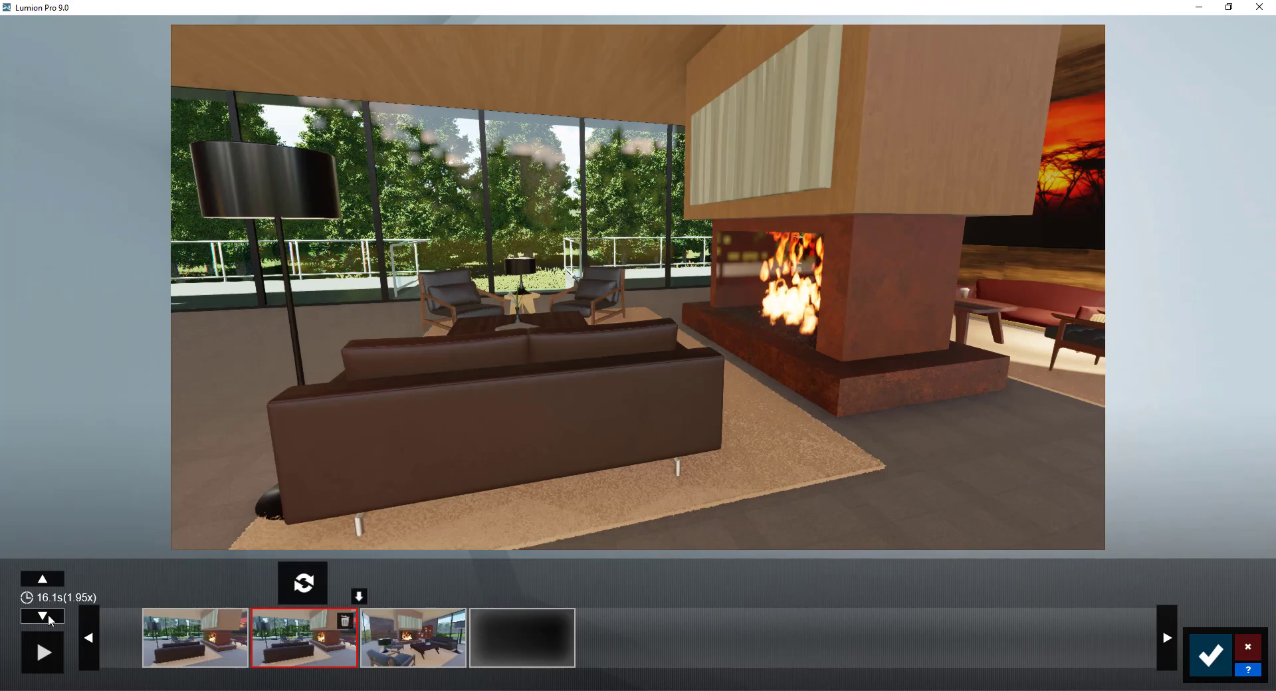
{"action": "left_click", "coordinate": [48, 615]}
{"action": "left_click", "coordinate": [47, 579]}
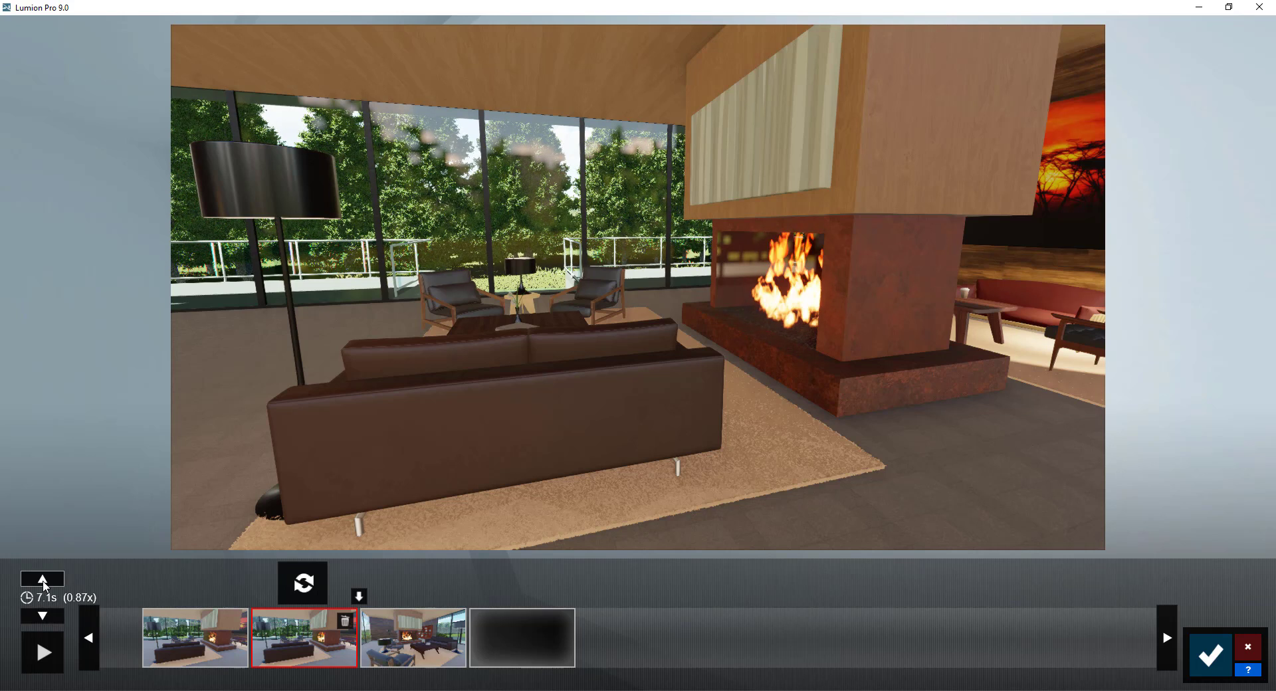
{"action": "left_click", "coordinate": [50, 579]}
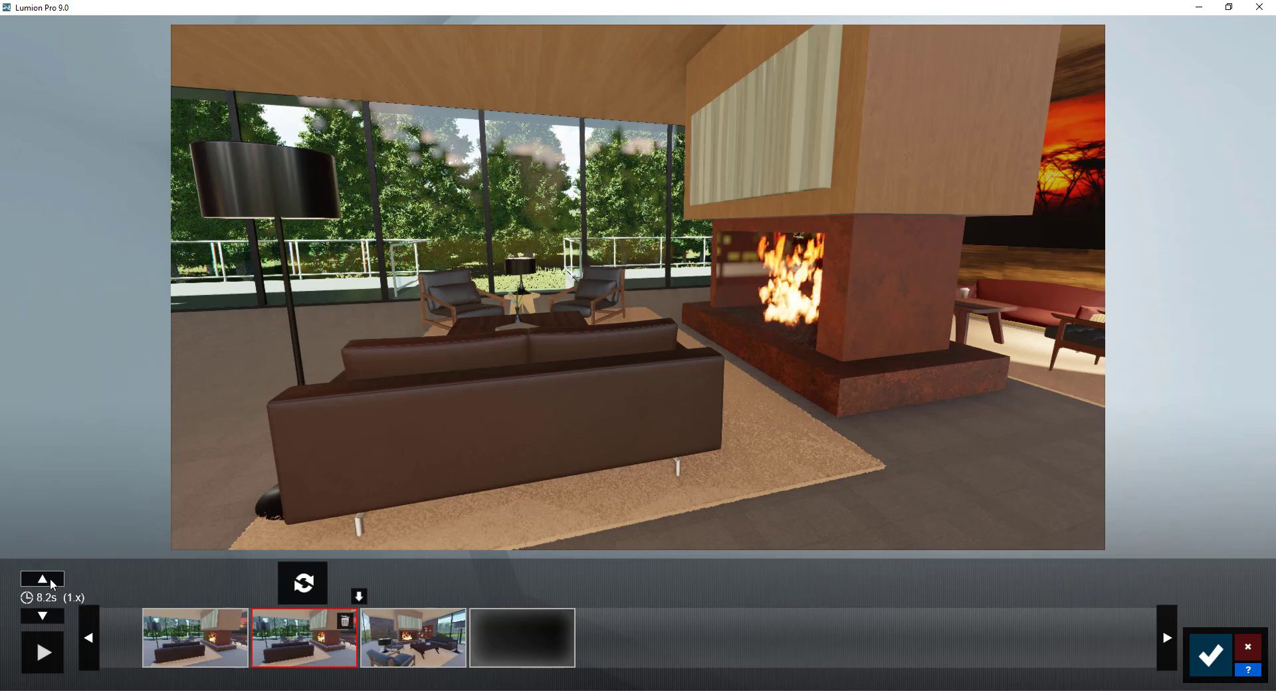
{"action": "left_click", "coordinate": [49, 578]}
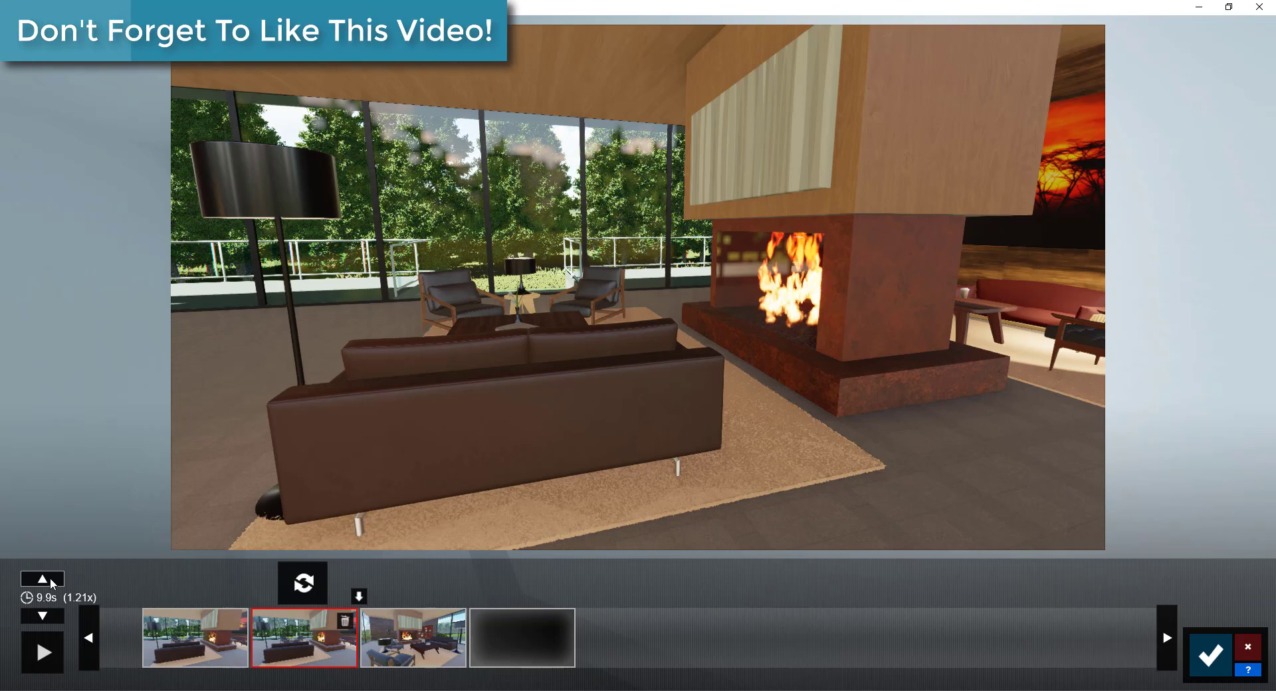
{"action": "left_click", "coordinate": [49, 578]}
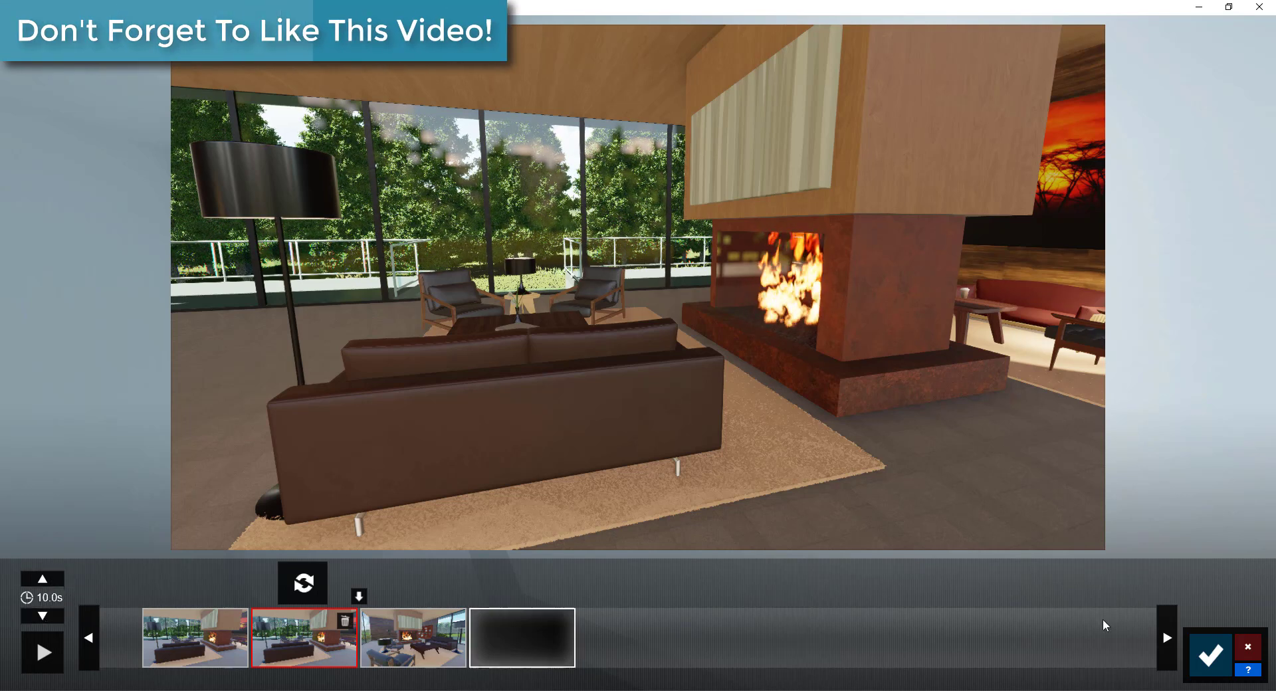
{"action": "left_click", "coordinate": [1210, 656]}
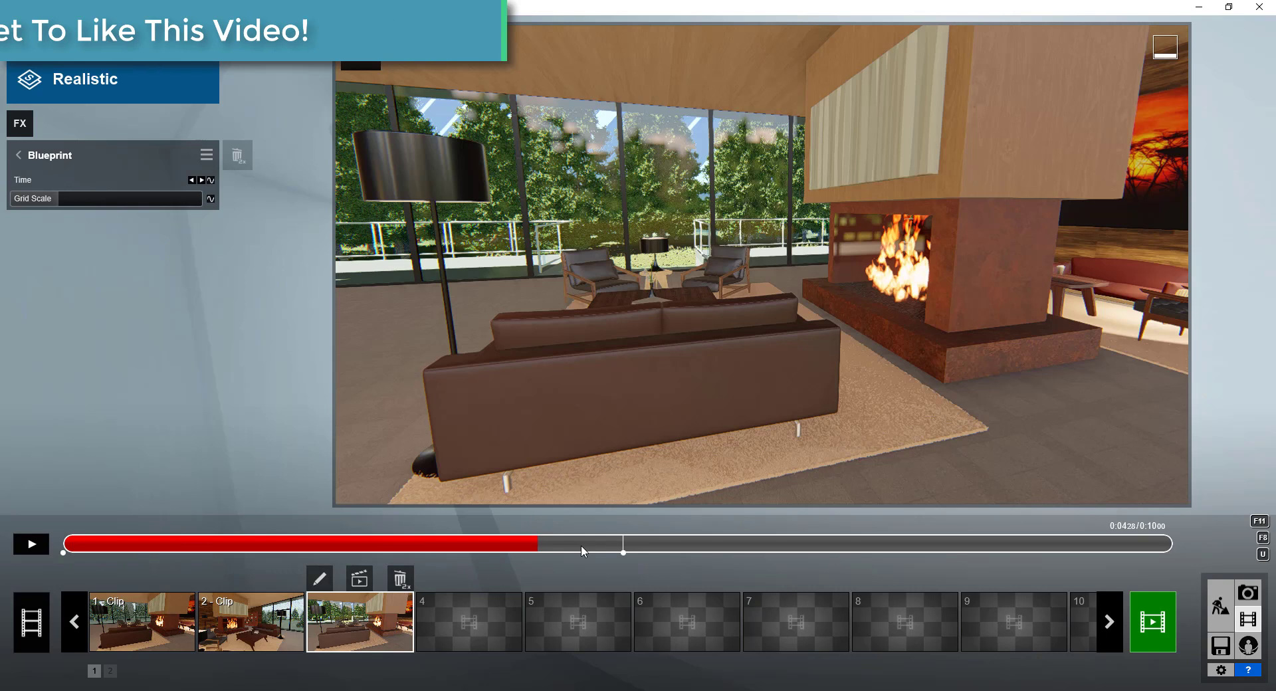
- Check the second Blueprint keyframe on the shortened timeline and play the clip from near its start into the camera move
{"action": "left_click", "coordinate": [624, 544]}
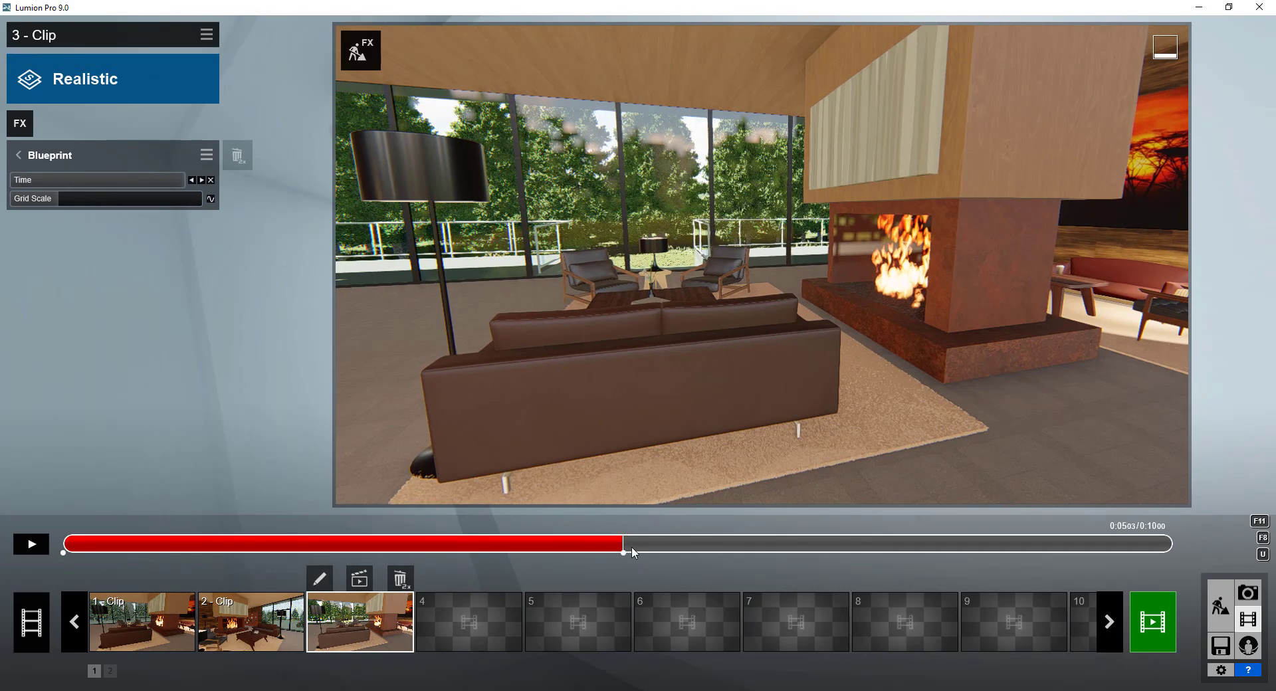
{"action": "left_click", "coordinate": [206, 546]}
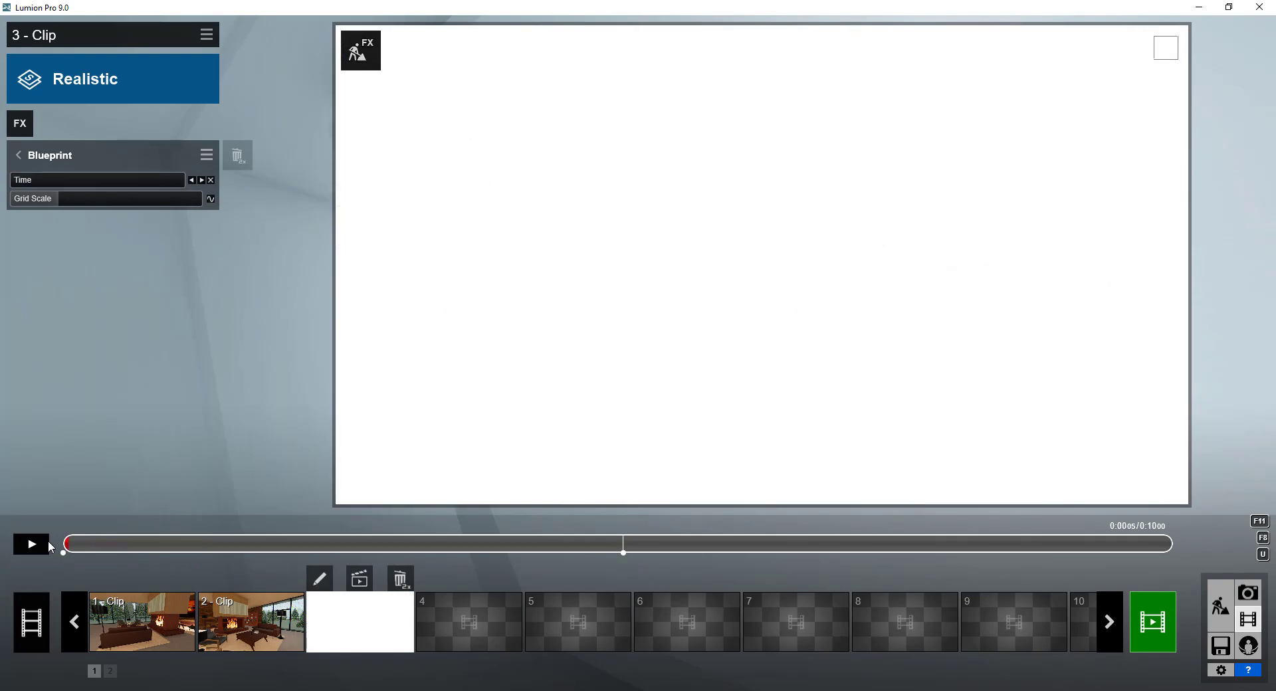
{"action": "left_click", "coordinate": [31, 544]}
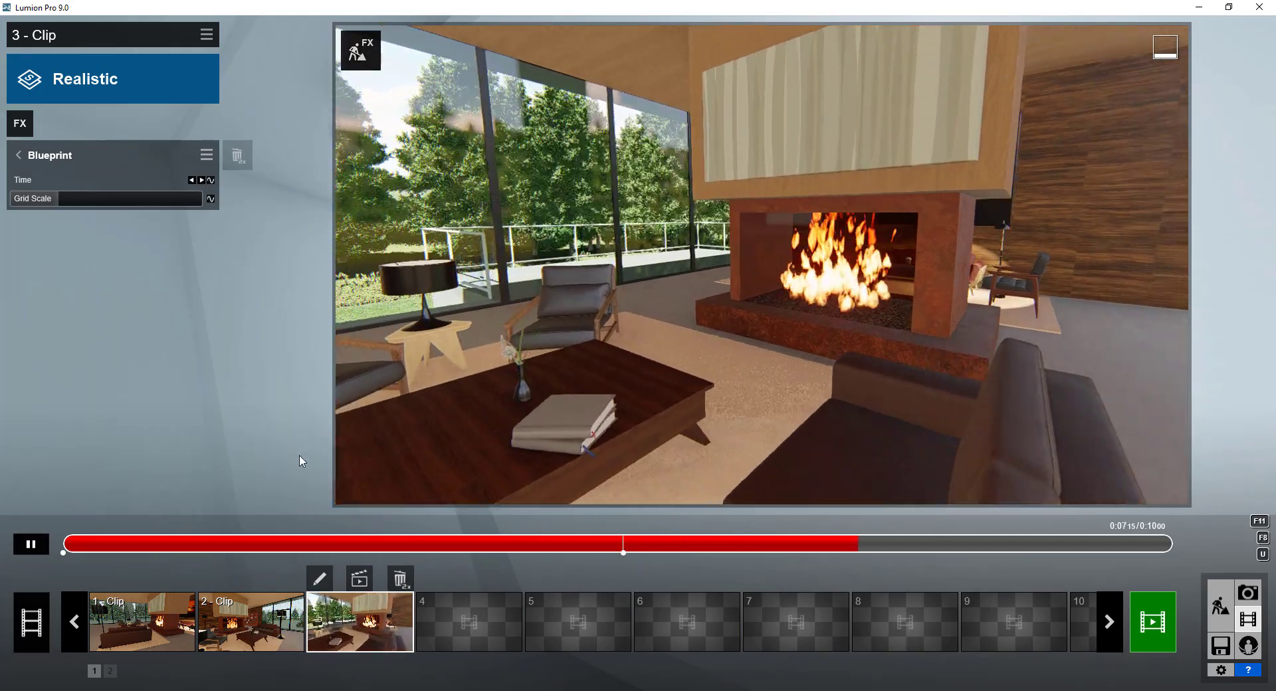
{"action": "left_click", "coordinate": [31, 545]}
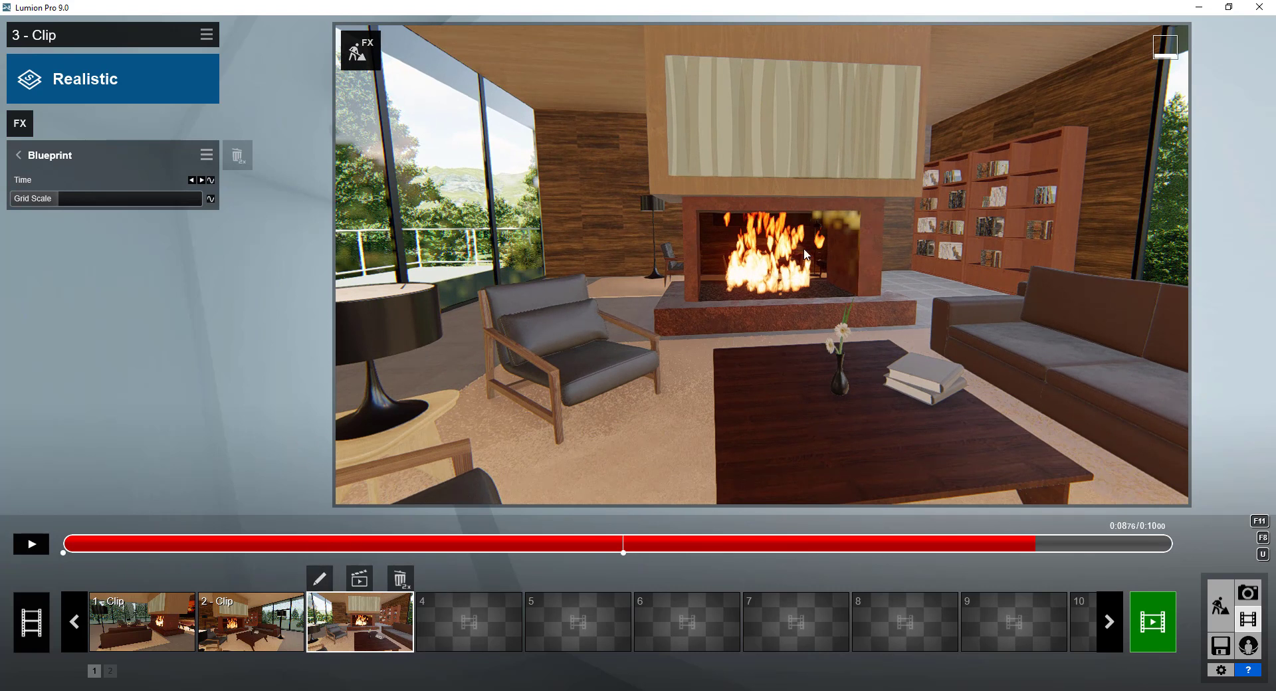
- Render the entire third clip as a Full HD 1920x1080 MP4 at four-star production quality, saving it as Blueprint Animation
{"action": "left_click", "coordinate": [359, 581]}
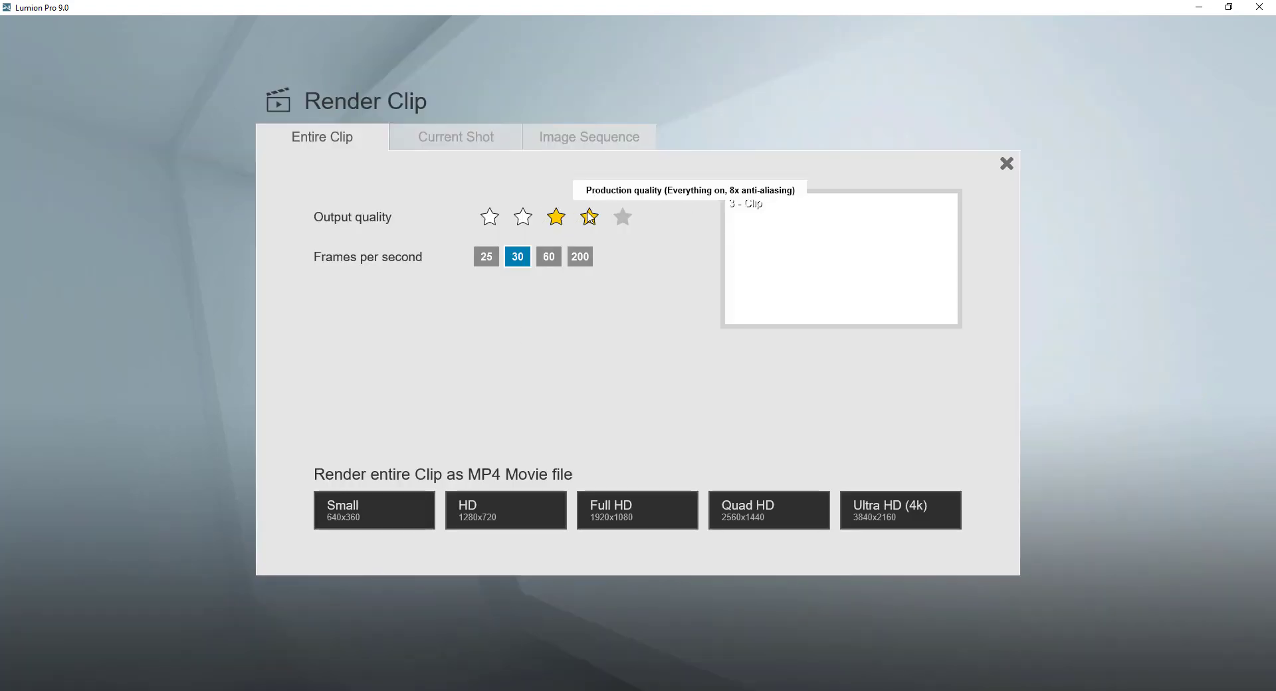
{"action": "left_click", "coordinate": [557, 219]}
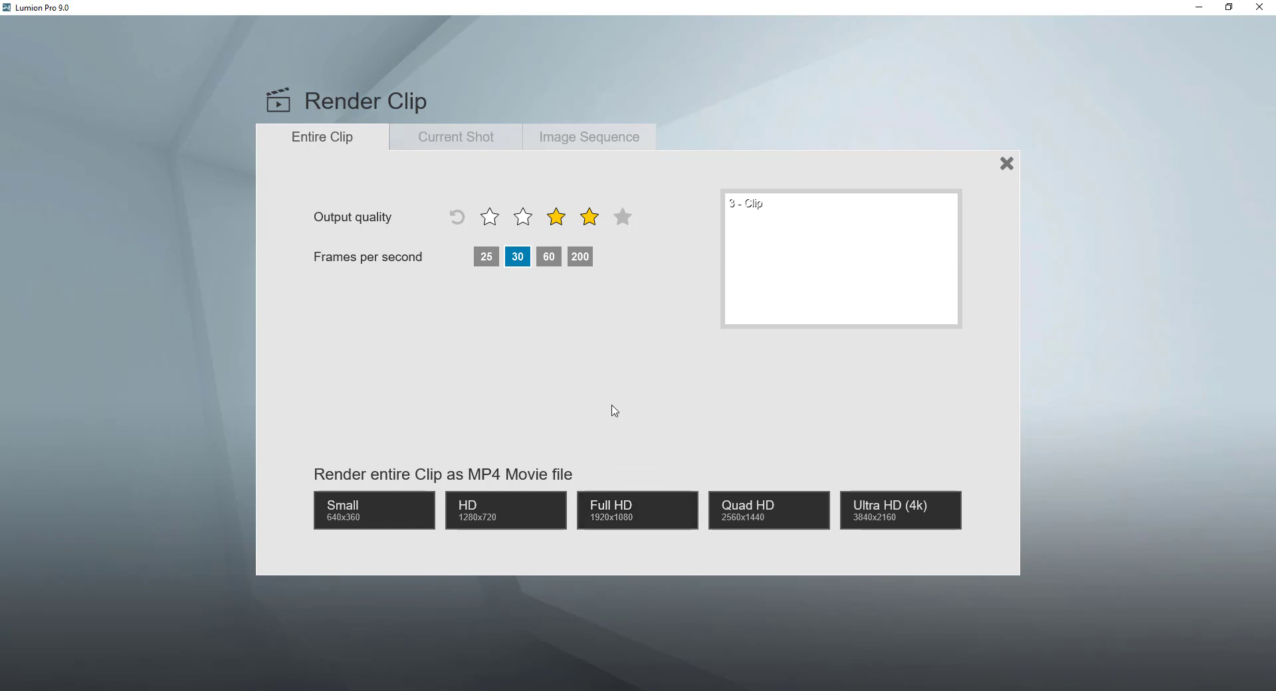
{"action": "left_click", "coordinate": [629, 504]}
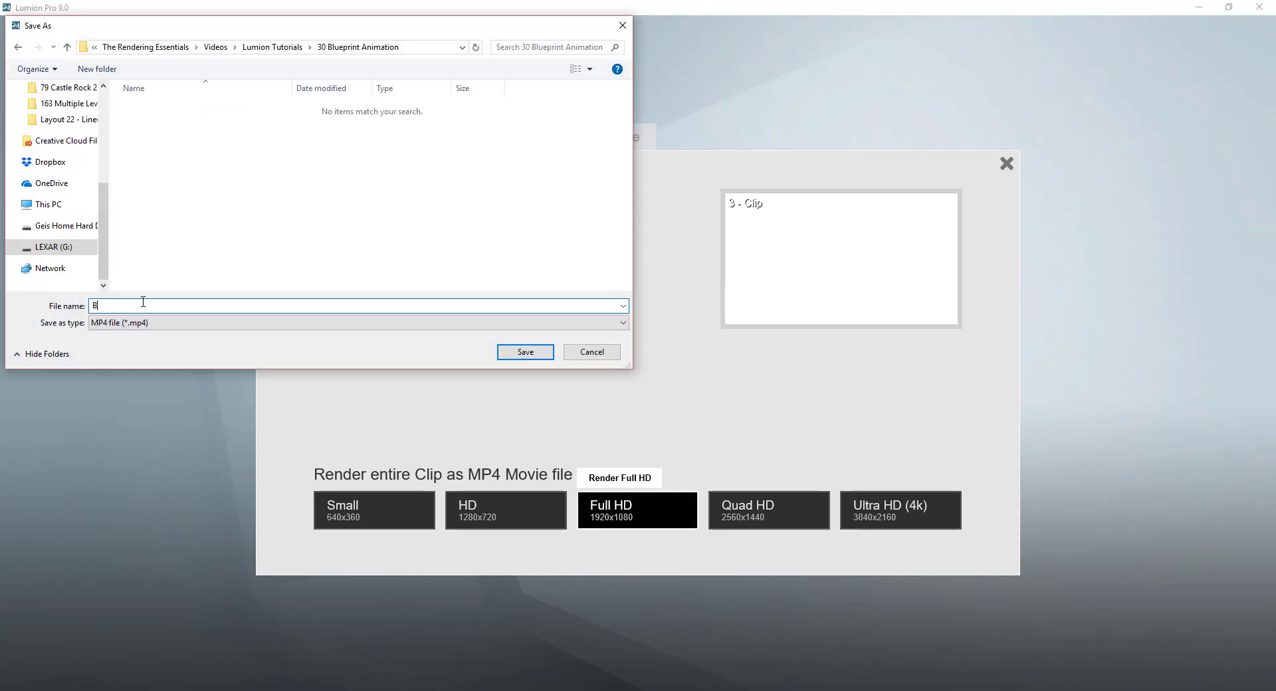
{"action": "type", "text": "Blueprint Animation"}
{"action": "key", "text": "Return"}
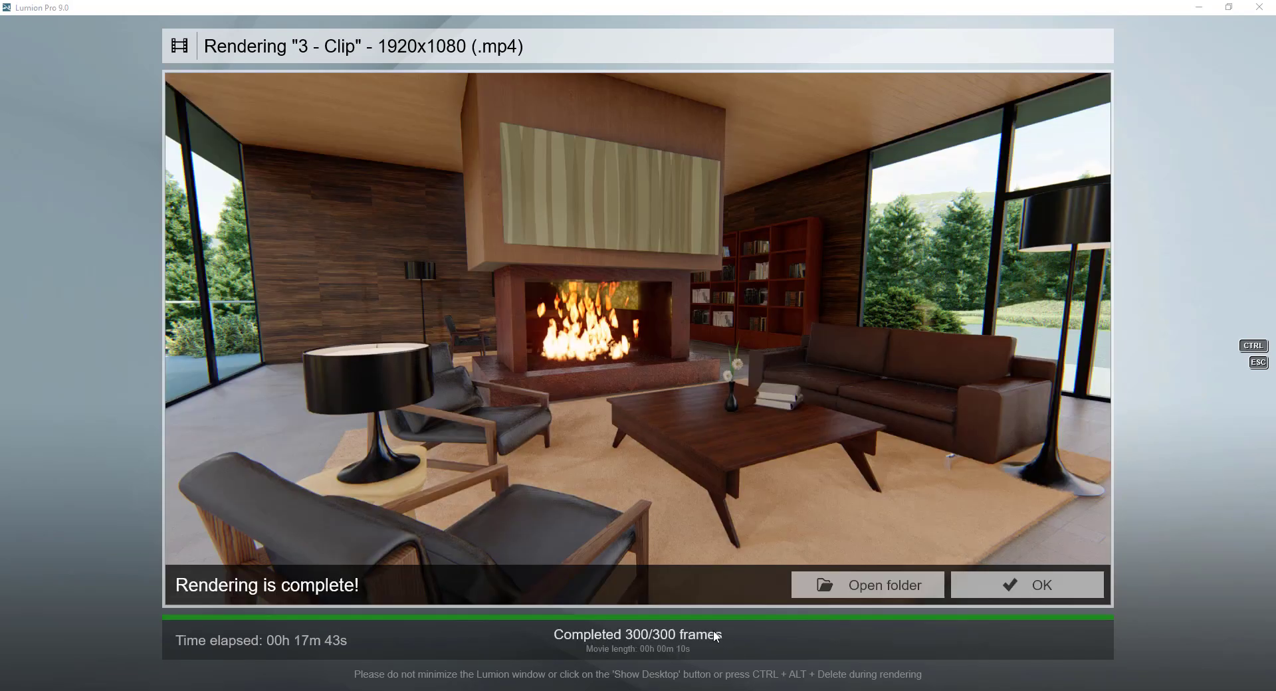
- Open the output folder of the finished render, play the Blueprint Animation video through and replay it from the start
{"action": "left_click", "coordinate": [873, 588]}
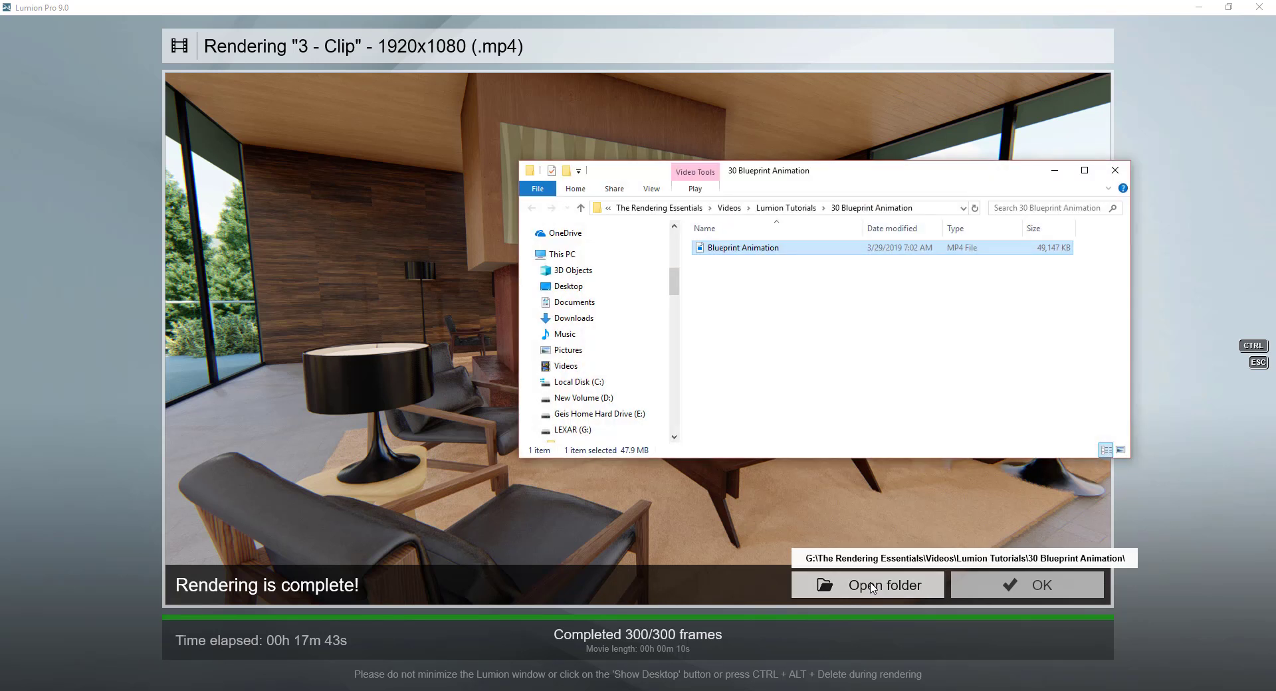
{"action": "double_click", "coordinate": [738, 248]}
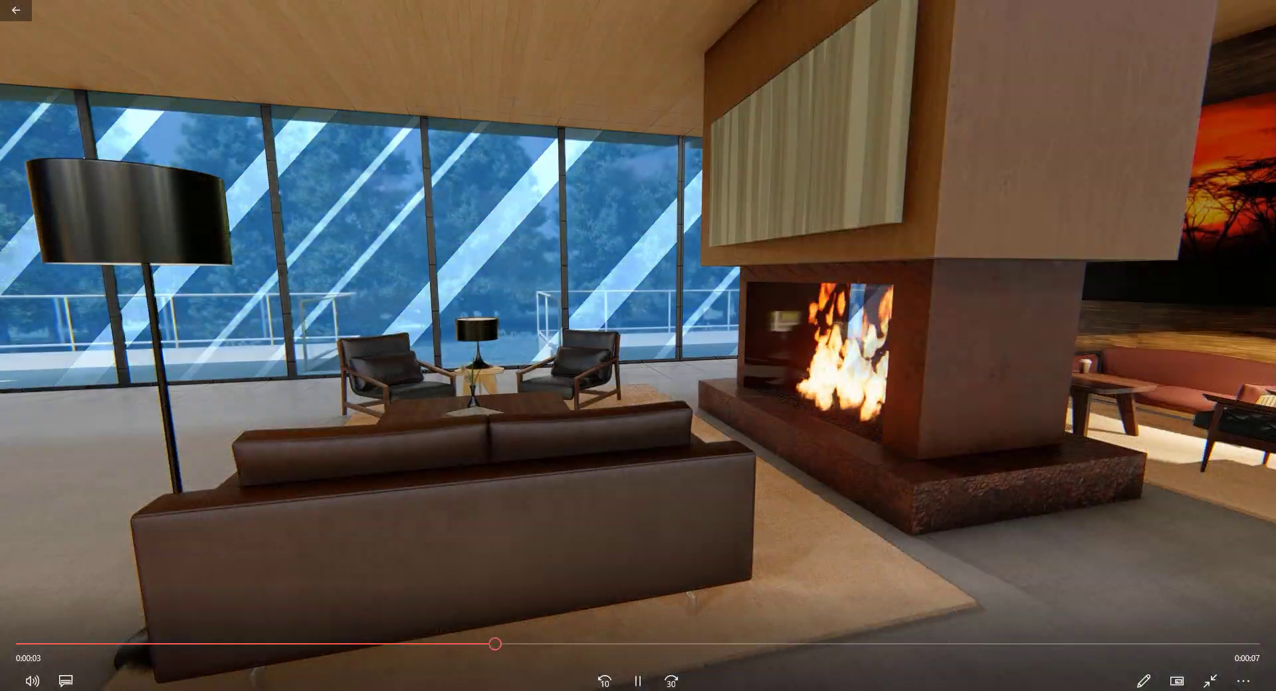
{"action": "mouse_move", "coordinate": [375, 690]}
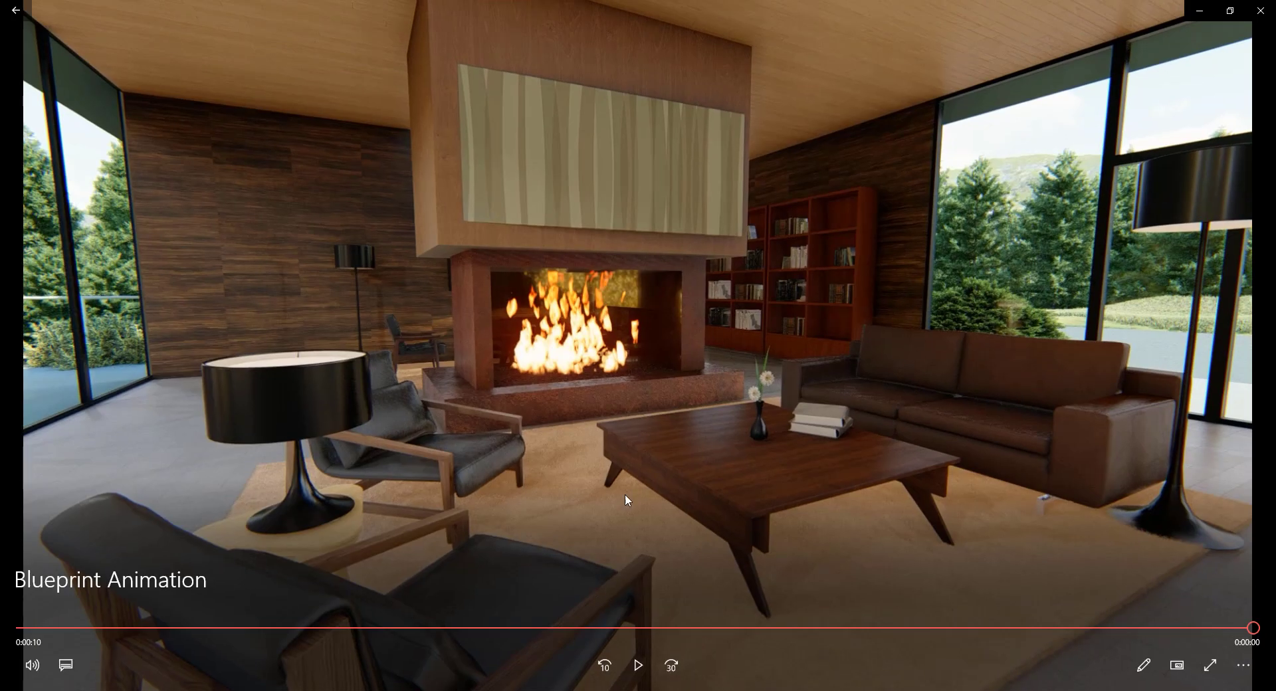
{"action": "left_click", "coordinate": [637, 667]}
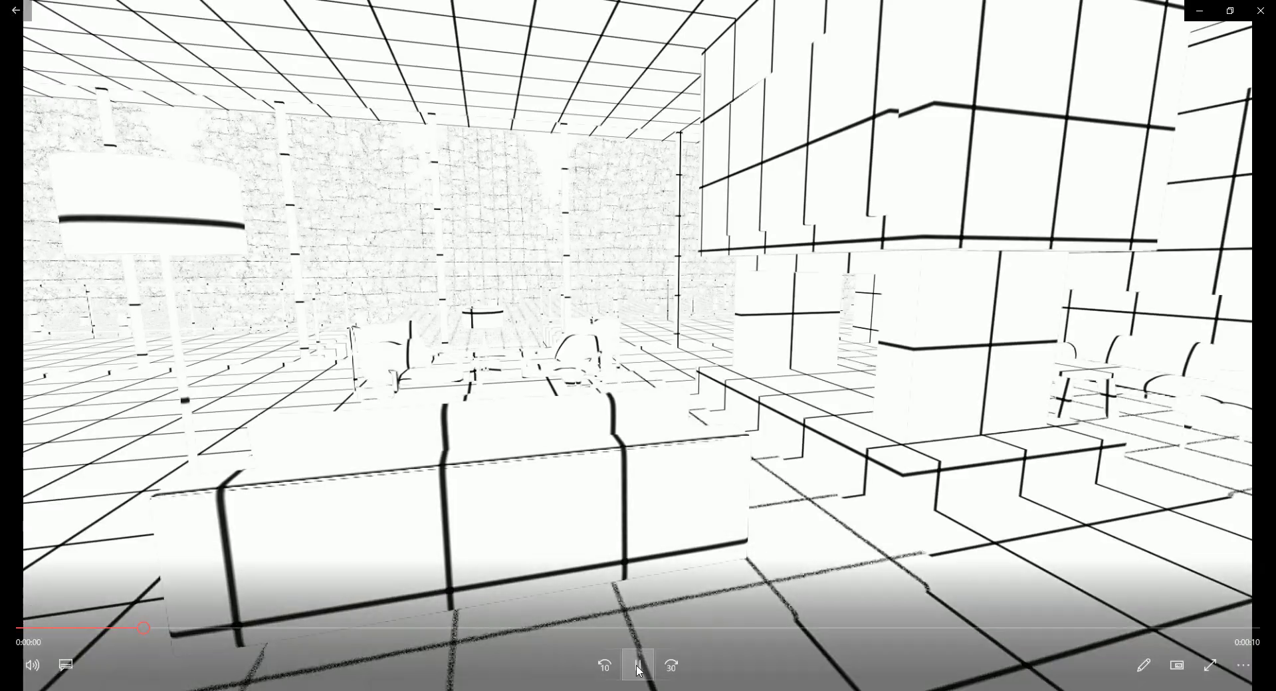